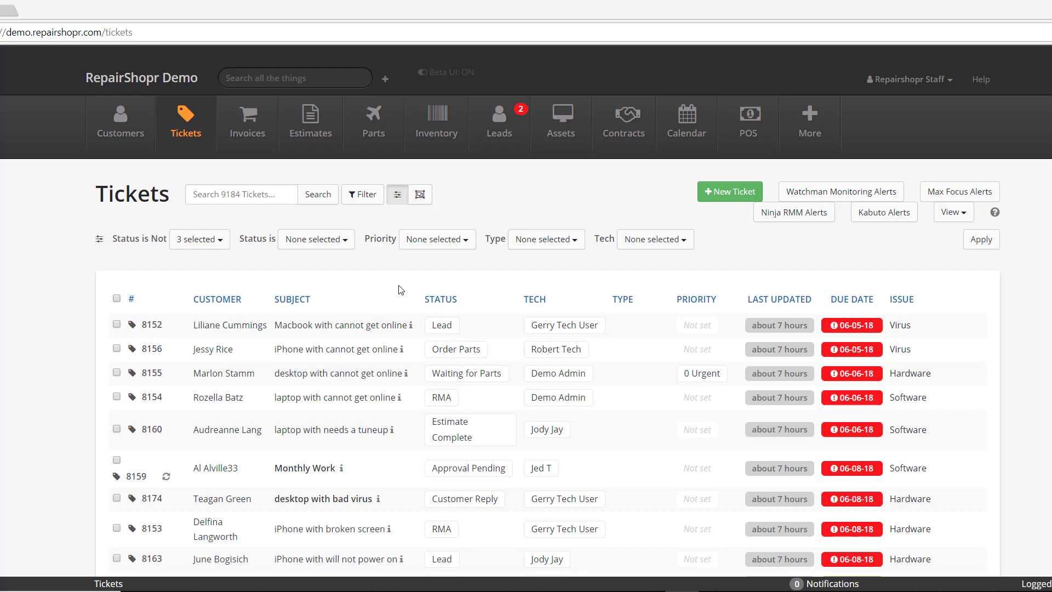
Go to More > Admin and open Custom Widgets under Integrations to reach the widget flows list.
{"action": "left_click", "coordinate": [814, 133]}
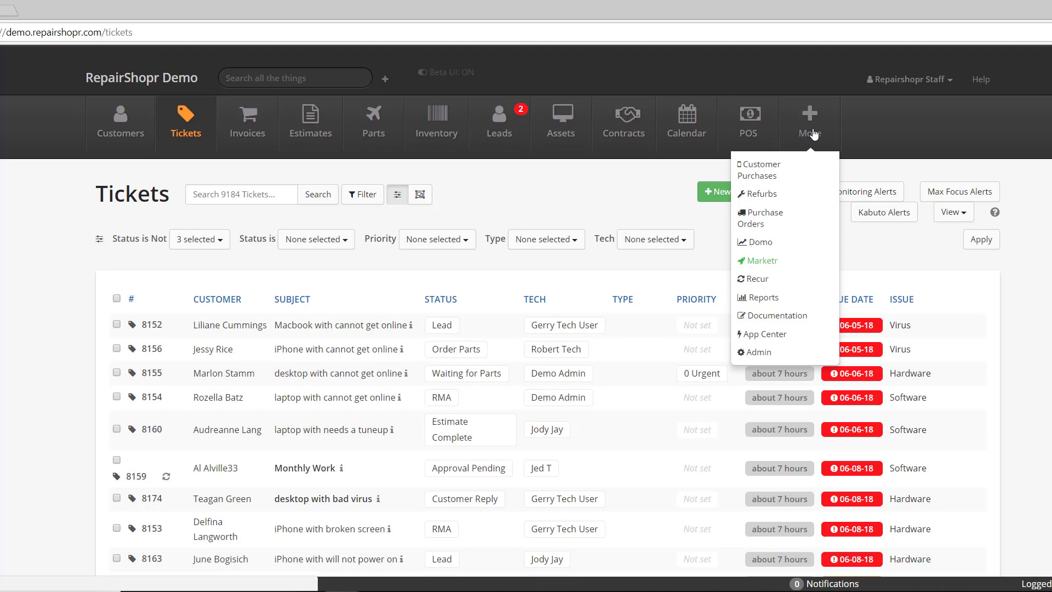
{"action": "left_click", "coordinate": [760, 353]}
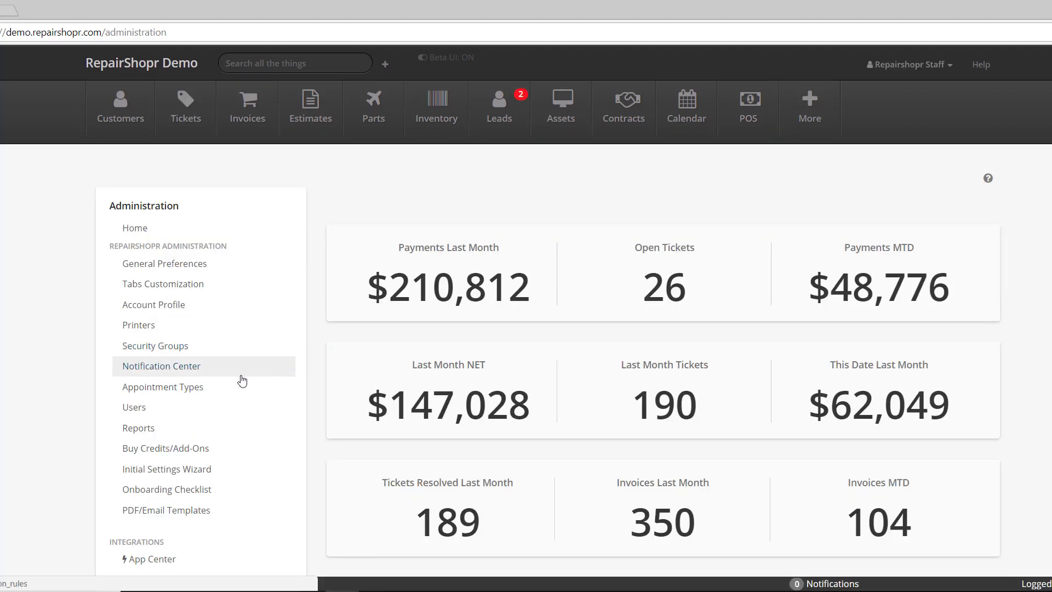
{"action": "scroll", "coordinate": [222, 426], "scroll_direction": "down", "scroll_amount": 3}
{"action": "scroll", "coordinate": [222, 426], "scroll_direction": "down", "scroll_amount": 2}
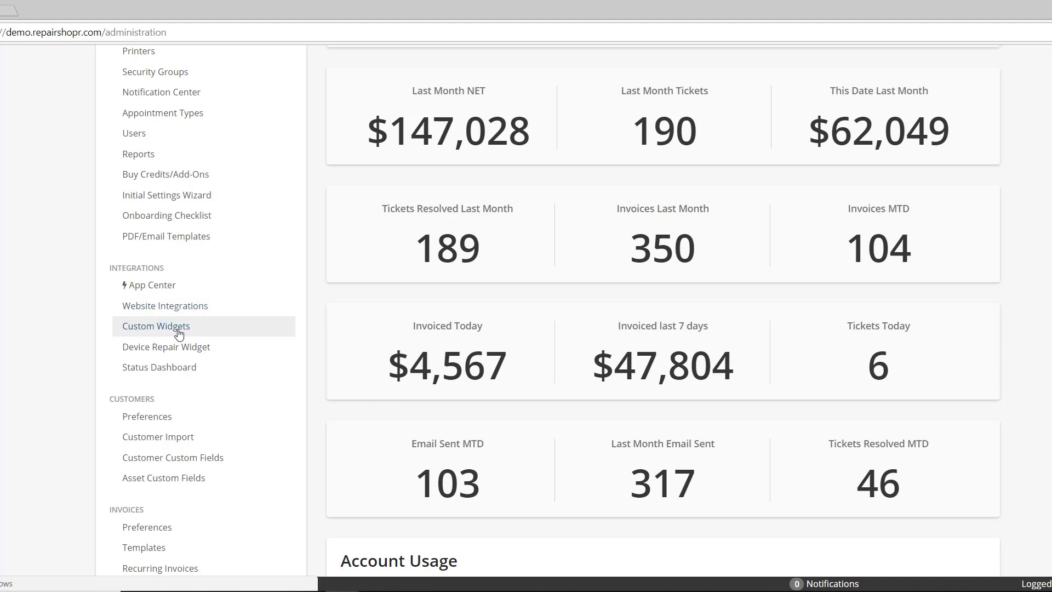
{"action": "left_click", "coordinate": [178, 333]}
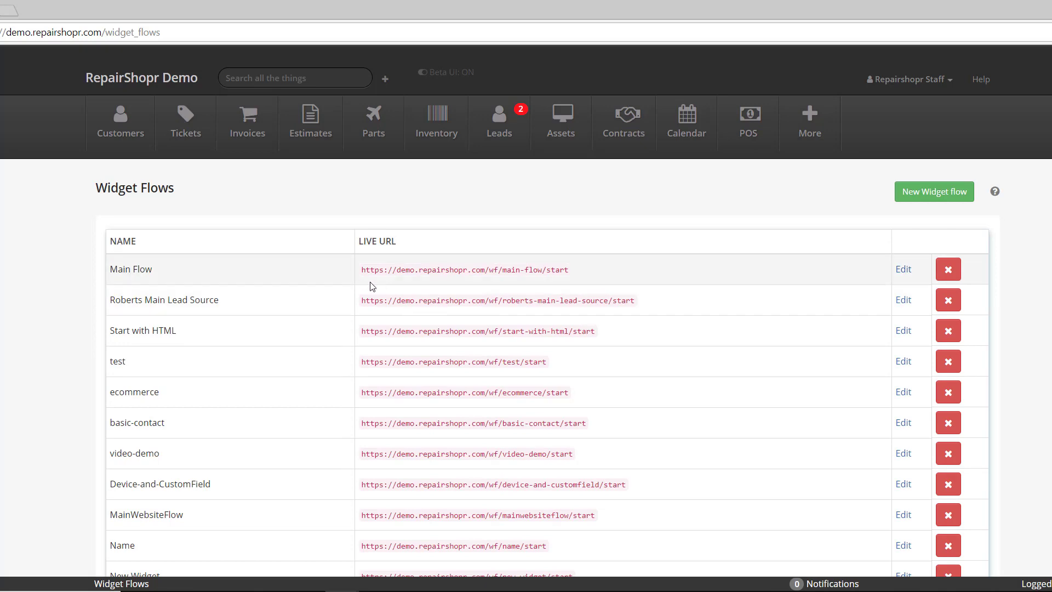
{"action": "scroll", "coordinate": [372, 286], "scroll_direction": "down", "scroll_amount": 15}
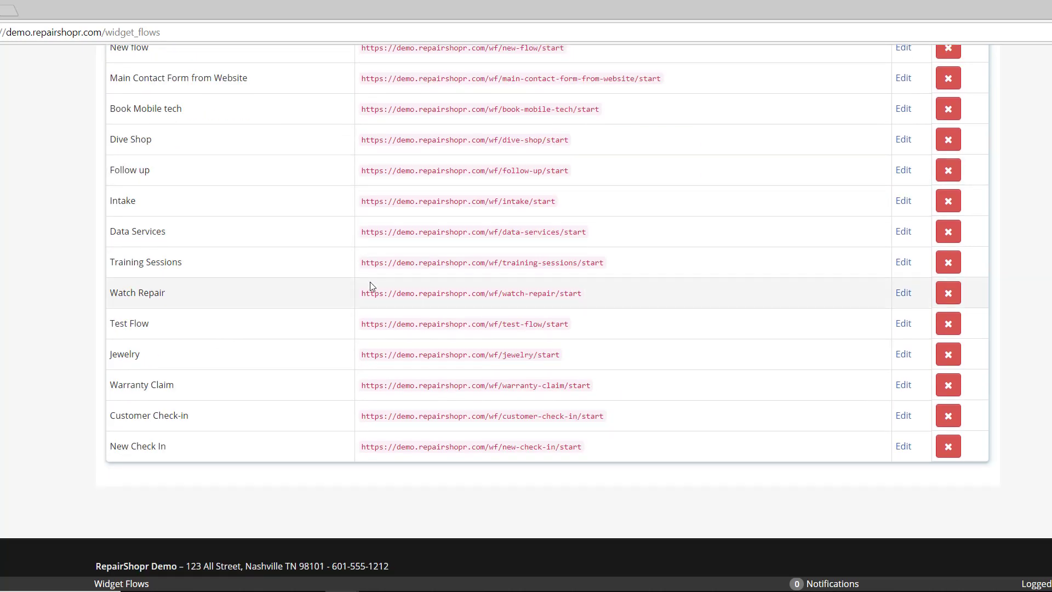
{"action": "left_click", "coordinate": [902, 446]}
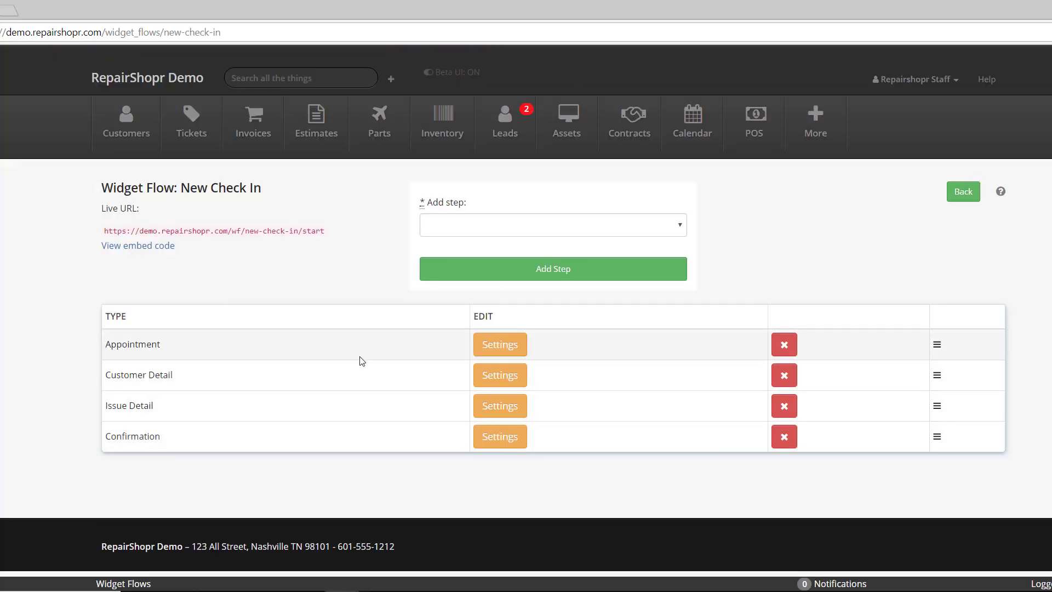
{"action": "left_click_drag", "start_coordinate": [100, 231], "coordinate": [325, 236]}
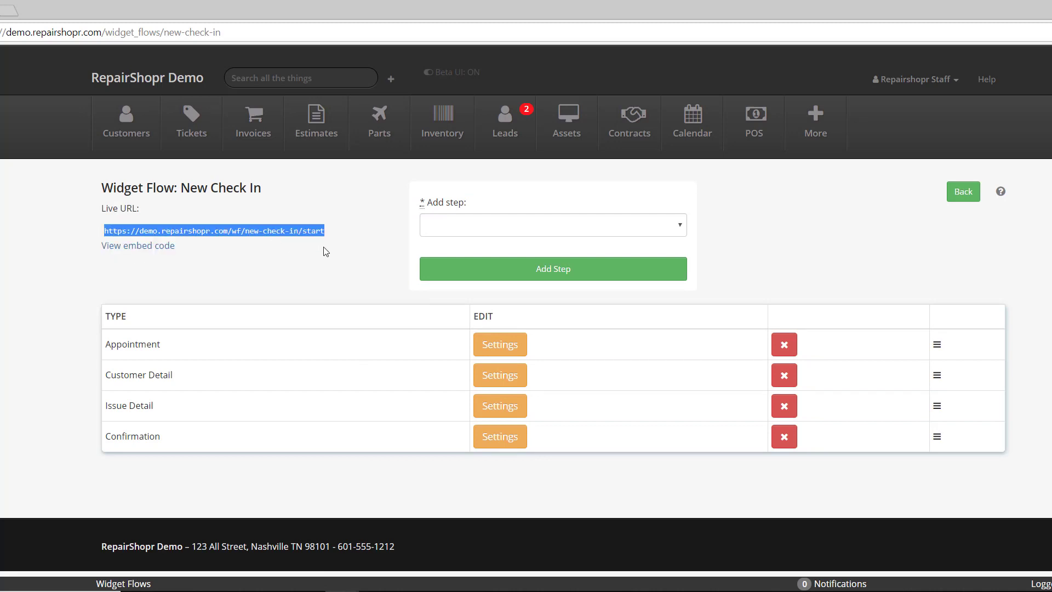
{"action": "left_click", "coordinate": [326, 252]}
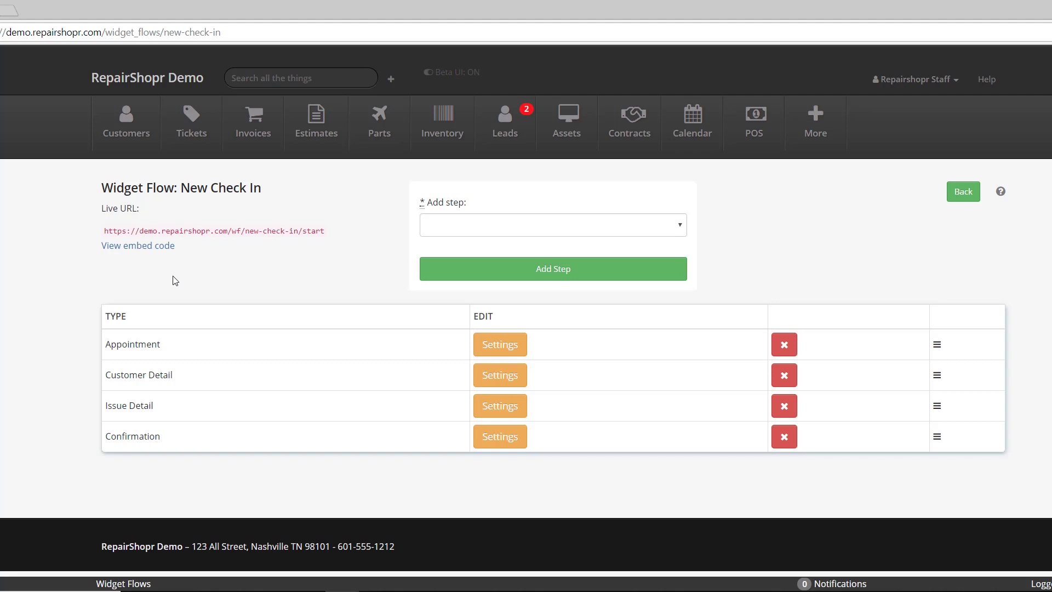
{"action": "left_click", "coordinate": [133, 248]}
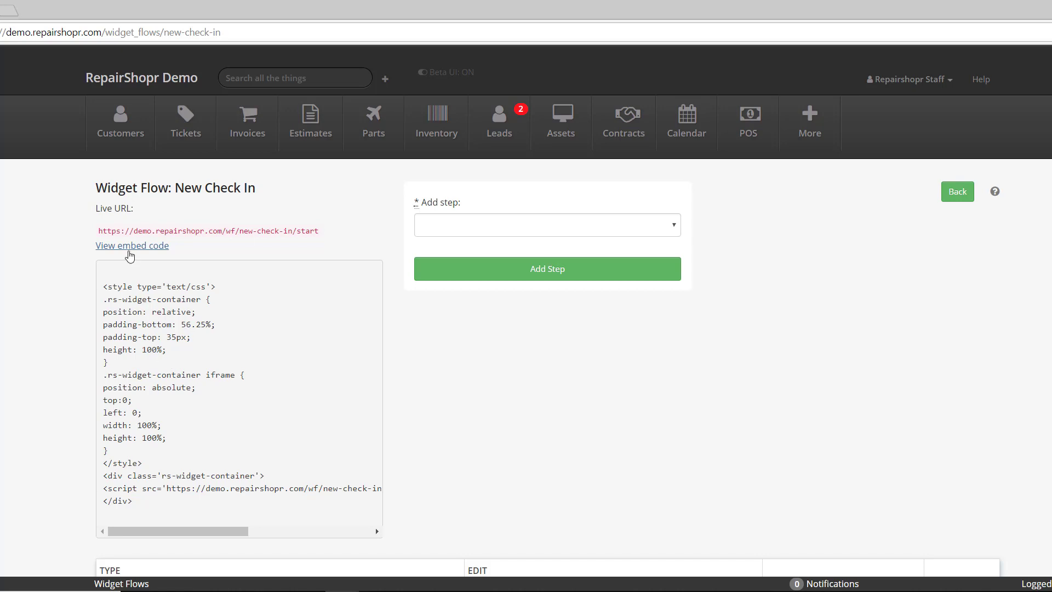
{"action": "left_click", "coordinate": [129, 252]}
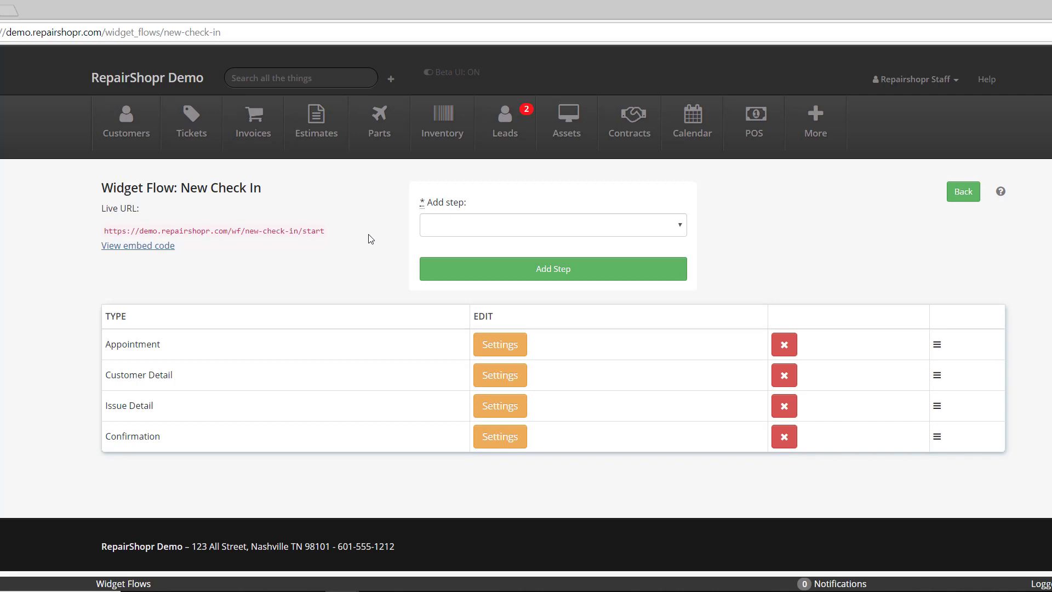
{"action": "left_click", "coordinate": [491, 220]}
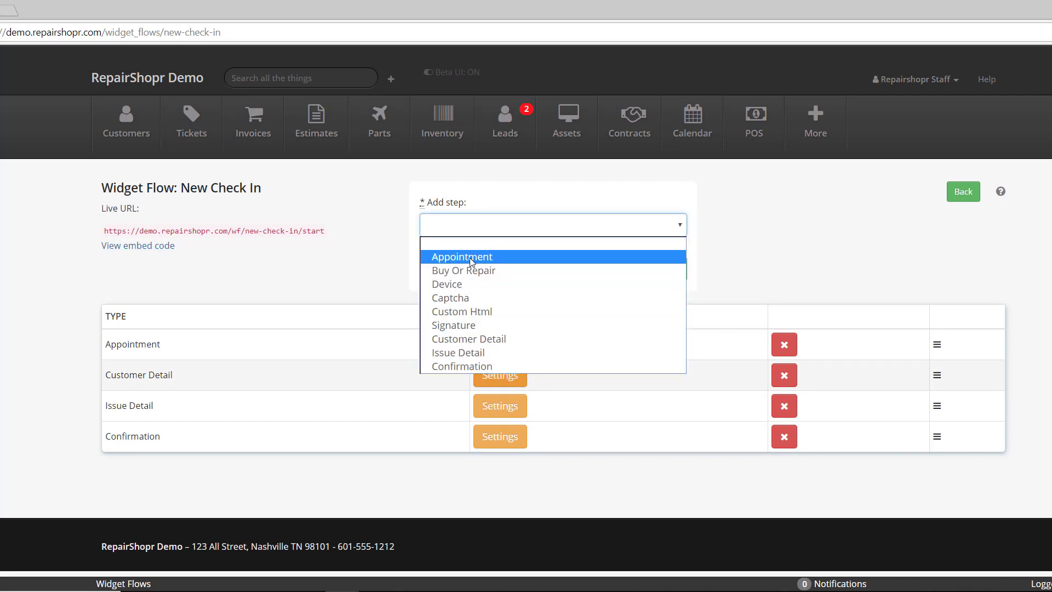
{"action": "left_click", "coordinate": [728, 395]}
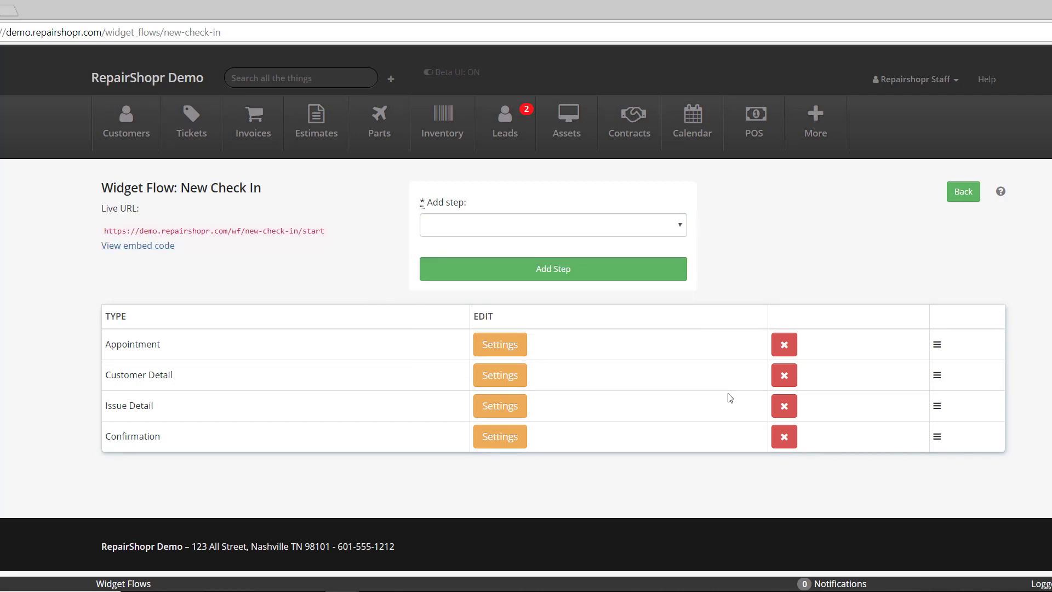
{"action": "mouse_move", "coordinate": [937, 348]}
{"action": "left_mouse_down"}
{"action": "mouse_move", "coordinate": [936, 387]}
{"action": "mouse_move", "coordinate": [937, 342]}
{"action": "left_mouse_up"}
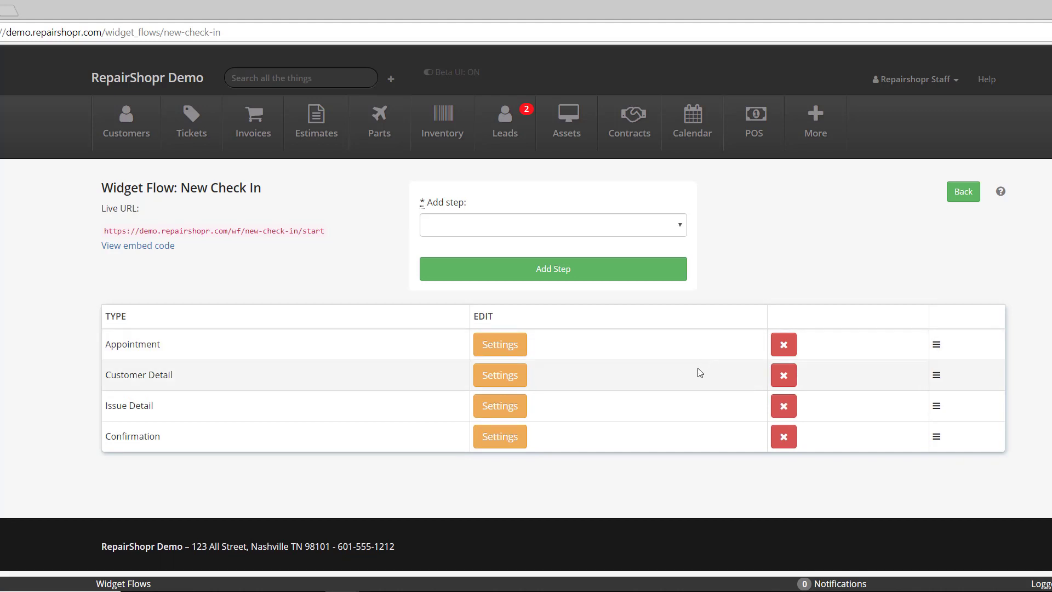
{"action": "left_click", "coordinate": [493, 343]}
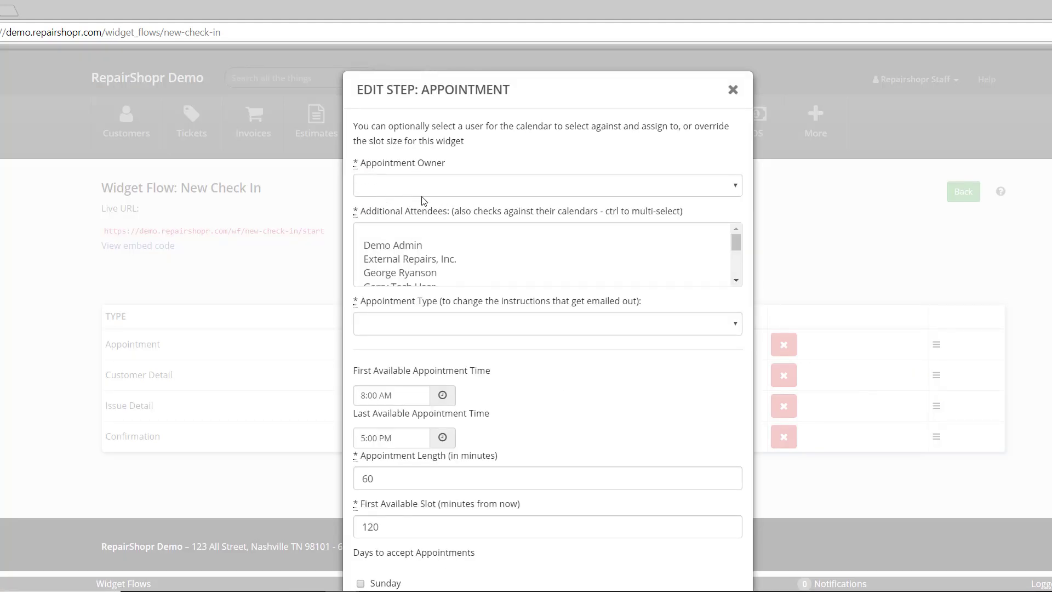
{"action": "scroll", "coordinate": [445, 274], "scroll_direction": "down", "scroll_amount": 3}
{"action": "scroll", "coordinate": [445, 274], "scroll_direction": "down", "scroll_amount": 1}
{"action": "scroll", "coordinate": [547, 361], "scroll_direction": "down", "scroll_amount": 3}
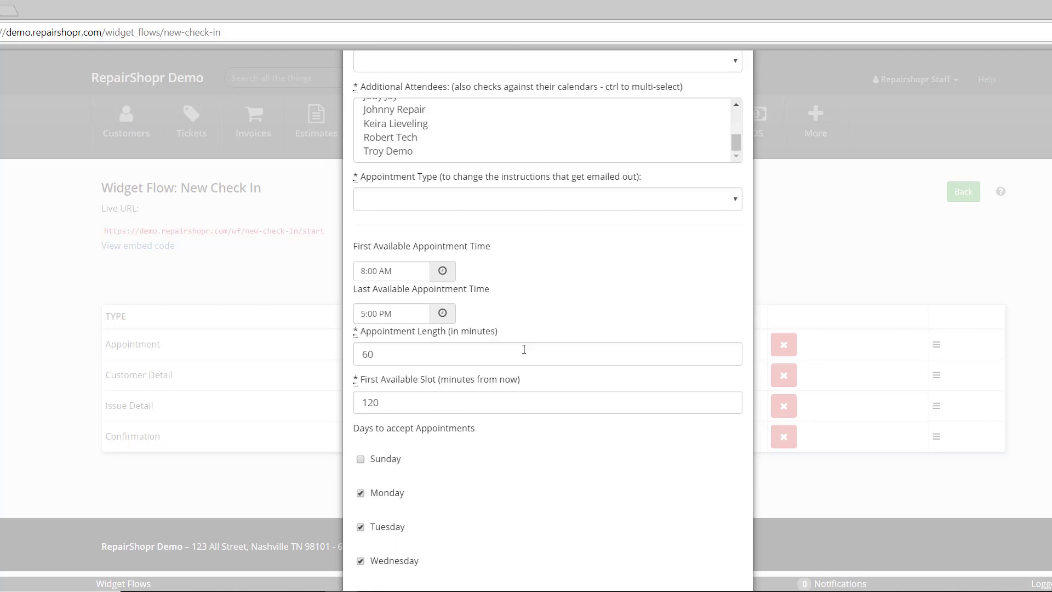
{"action": "scroll", "coordinate": [433, 333], "scroll_direction": "down", "scroll_amount": 3}
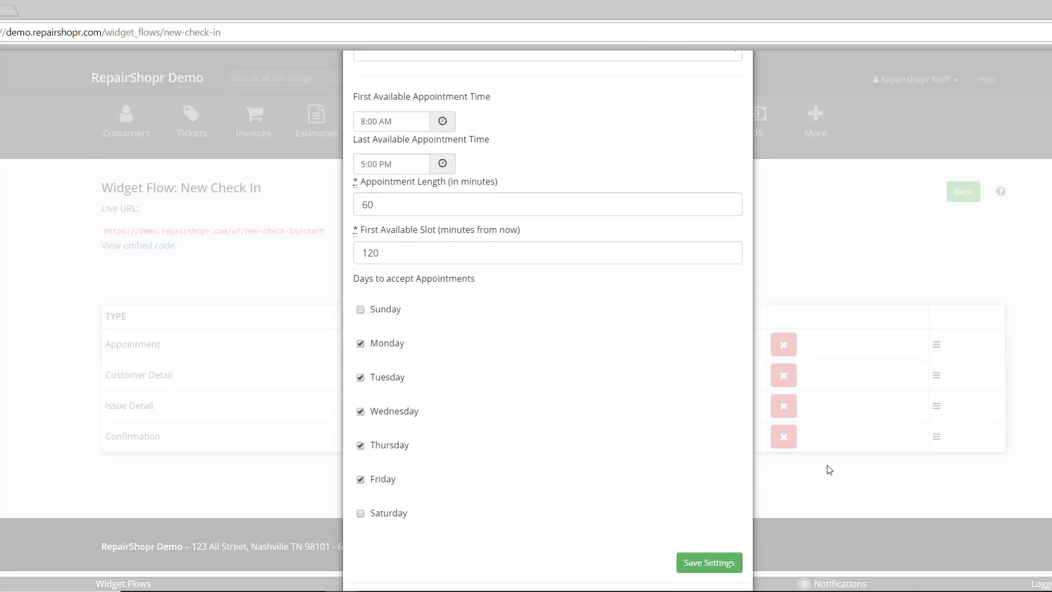
{"action": "scroll", "coordinate": [536, 307], "scroll_direction": "up", "scroll_amount": 1}
{"action": "scroll", "coordinate": [535, 307], "scroll_direction": "up", "scroll_amount": 5}
{"action": "left_click", "coordinate": [730, 84]}
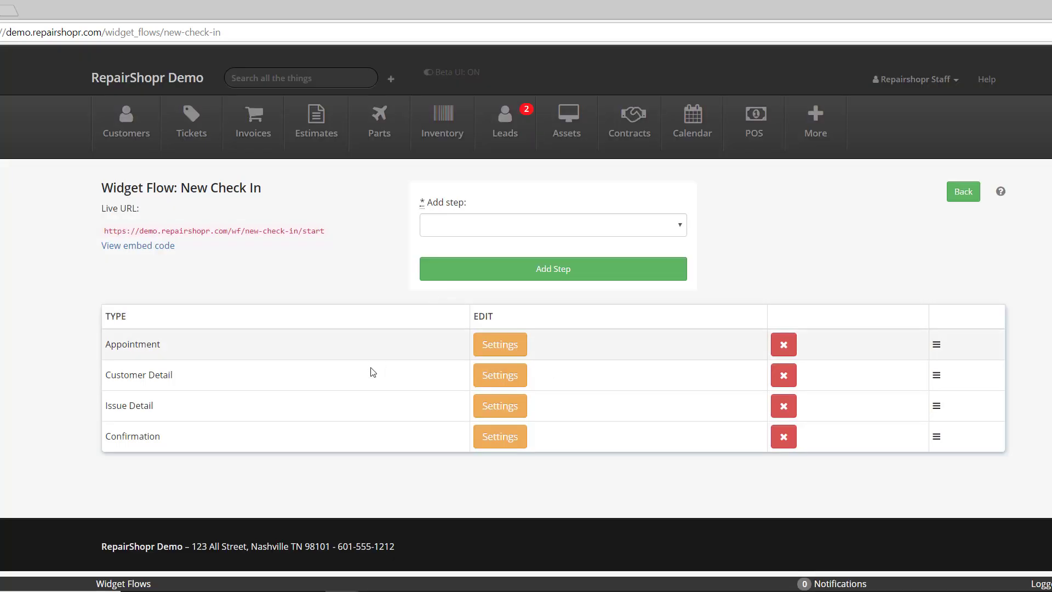
{"action": "left_click_drag", "start_coordinate": [121, 374], "coordinate": [285, 381]}
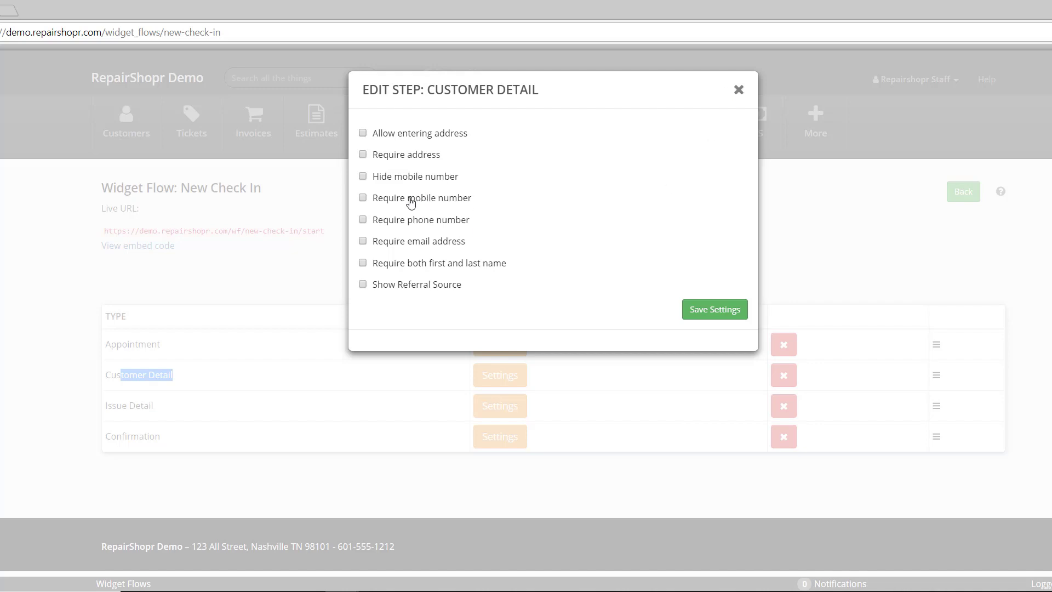
{"action": "left_click_drag", "start_coordinate": [408, 203], "coordinate": [506, 201]}
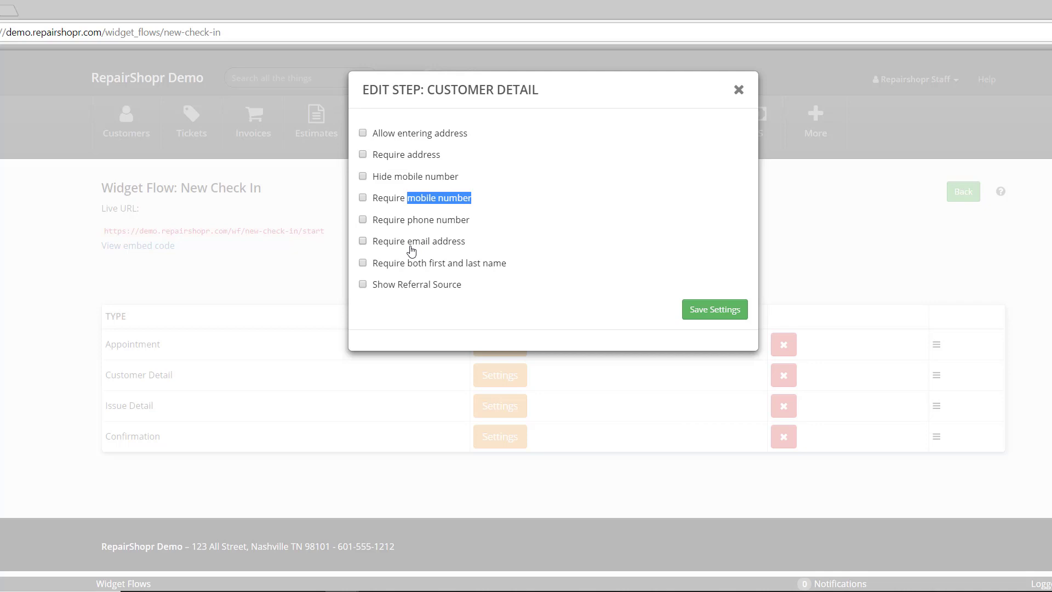
{"action": "left_click_drag", "start_coordinate": [412, 245], "coordinate": [543, 254]}
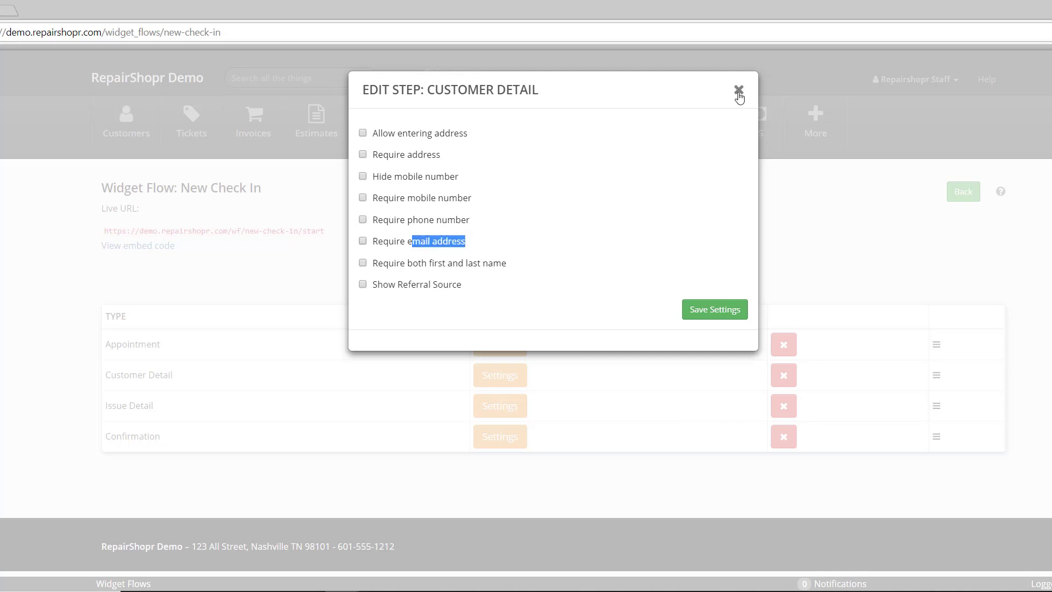
{"action": "left_click_drag", "start_coordinate": [404, 285], "coordinate": [476, 288]}
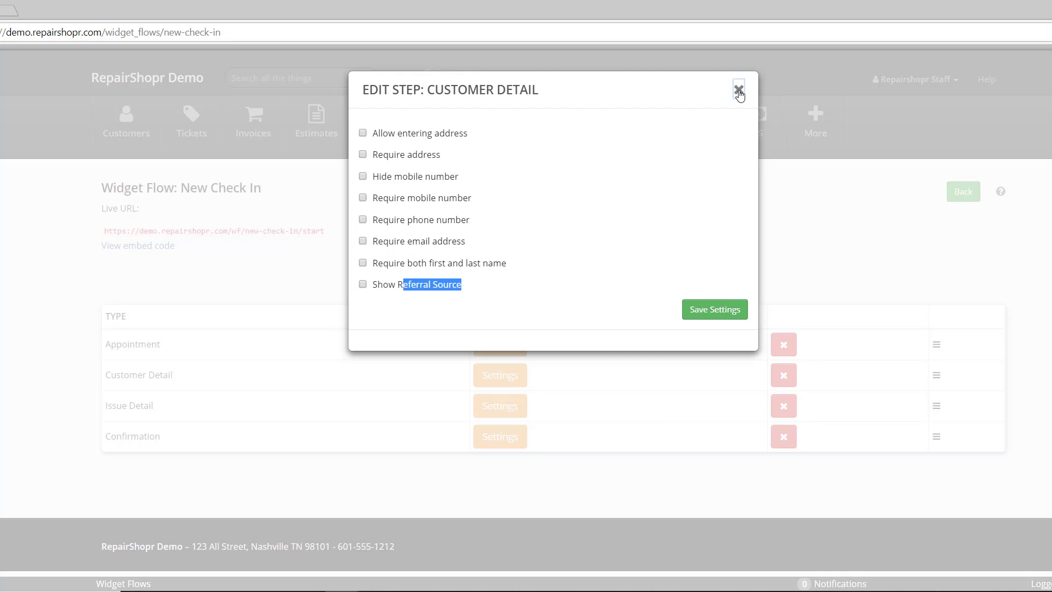
{"action": "left_click", "coordinate": [739, 93]}
In the Issue Detail step settings, enable Show Issue Description and Show Ticket Type (custom fields).
{"action": "left_click_drag", "start_coordinate": [110, 406], "coordinate": [181, 412]}
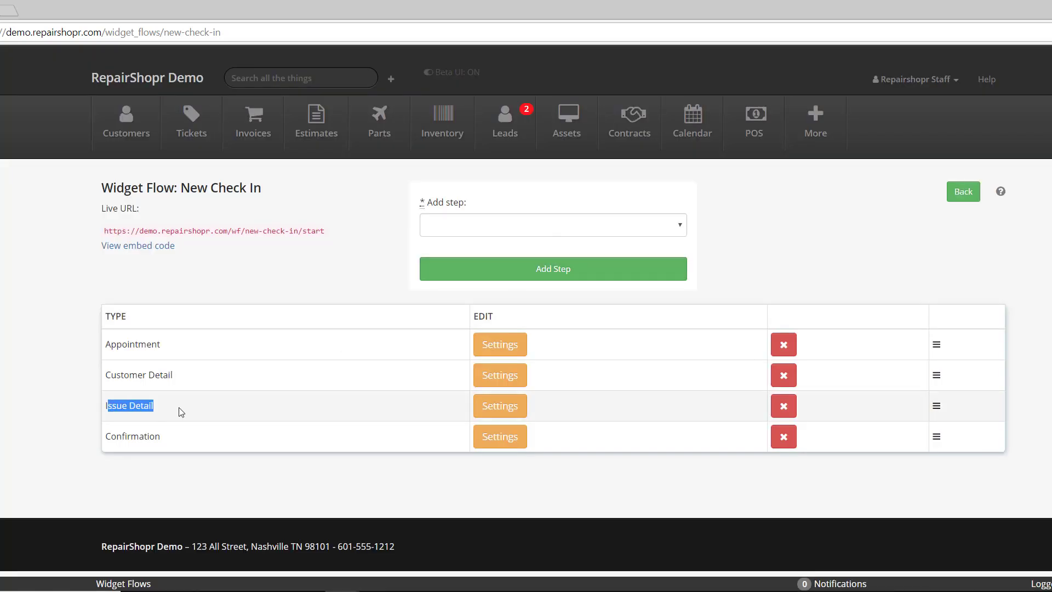
{"action": "left_click", "coordinate": [490, 410]}
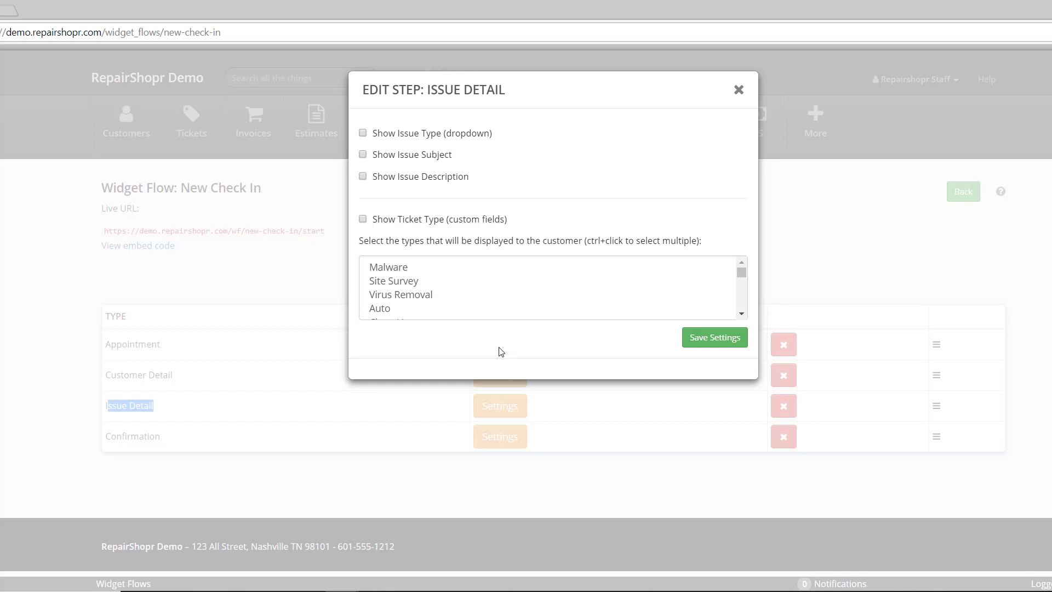
{"action": "left_click", "coordinate": [401, 176]}
{"action": "scroll", "coordinate": [418, 303], "scroll_direction": "down", "scroll_amount": 2}
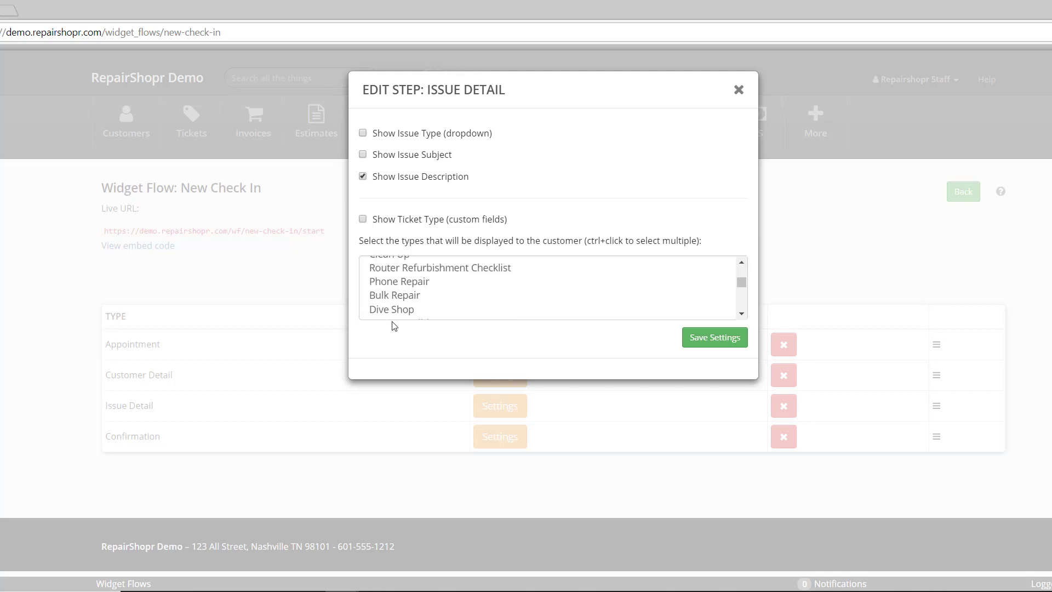
{"action": "left_click", "coordinate": [373, 220]}
Save the Issue Detail settings, then set the Confirmation step to Auto Create Ticket and save it.
{"action": "left_click", "coordinate": [707, 343]}
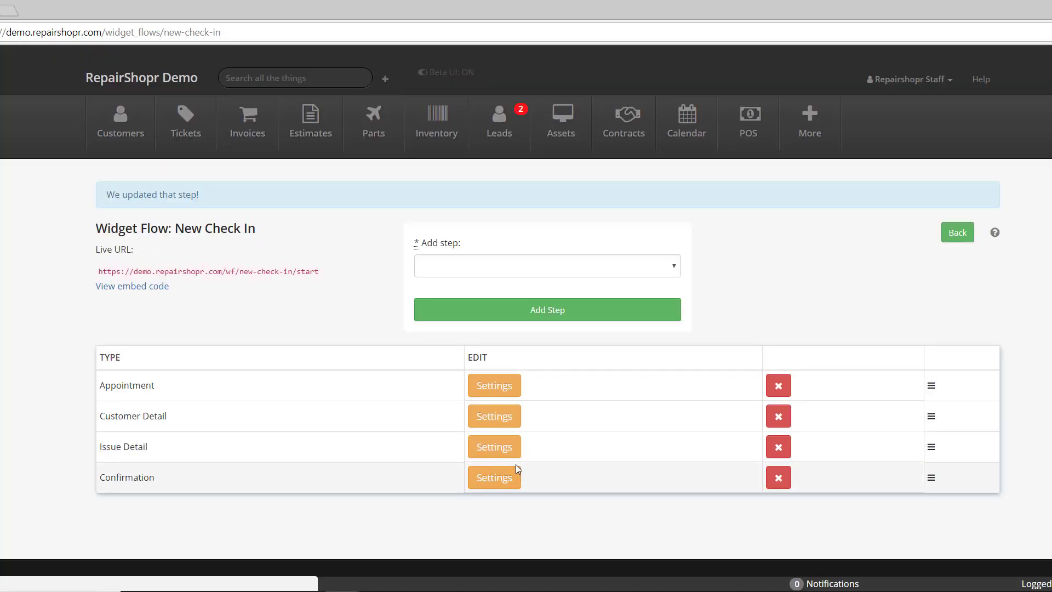
{"action": "scroll", "coordinate": [389, 478], "scroll_direction": "down", "scroll_amount": 1}
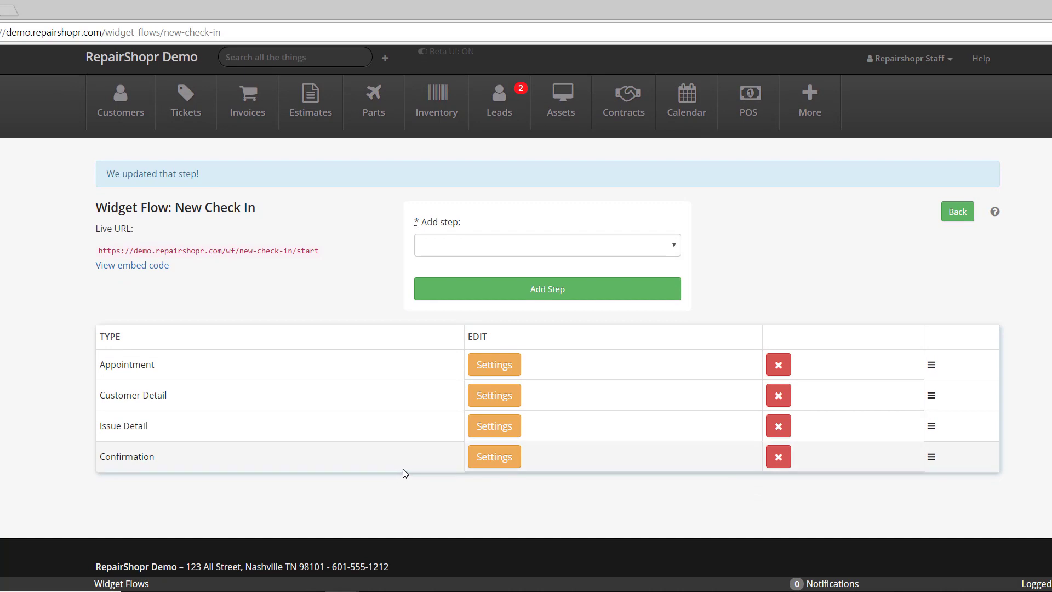
{"action": "left_click", "coordinate": [495, 459]}
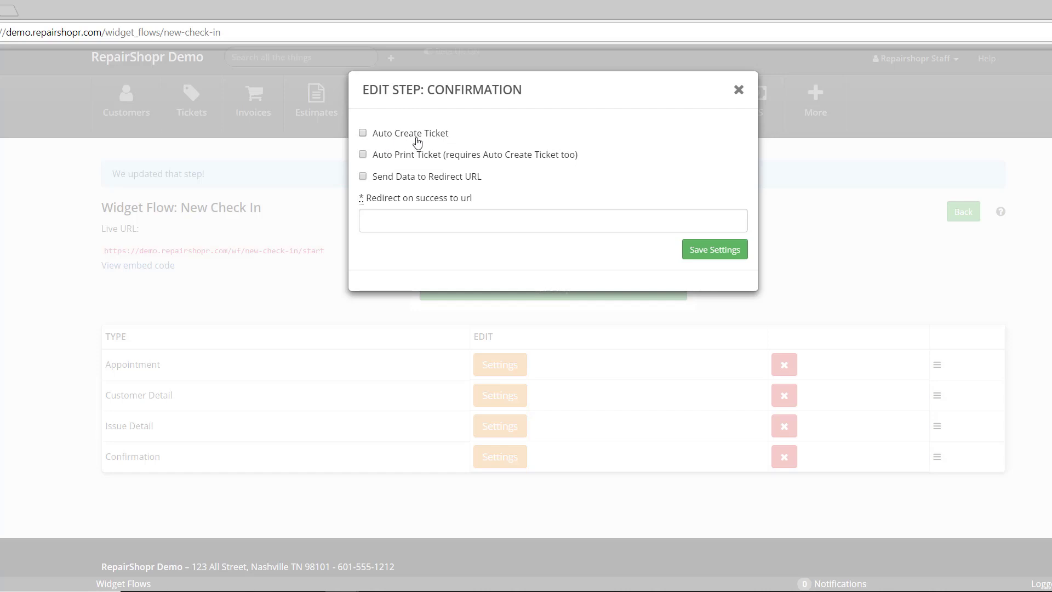
{"action": "left_click", "coordinate": [383, 221]}
{"action": "key", "text": "Down"}
{"action": "left_click", "coordinate": [647, 176]}
{"action": "left_click", "coordinate": [397, 178]}
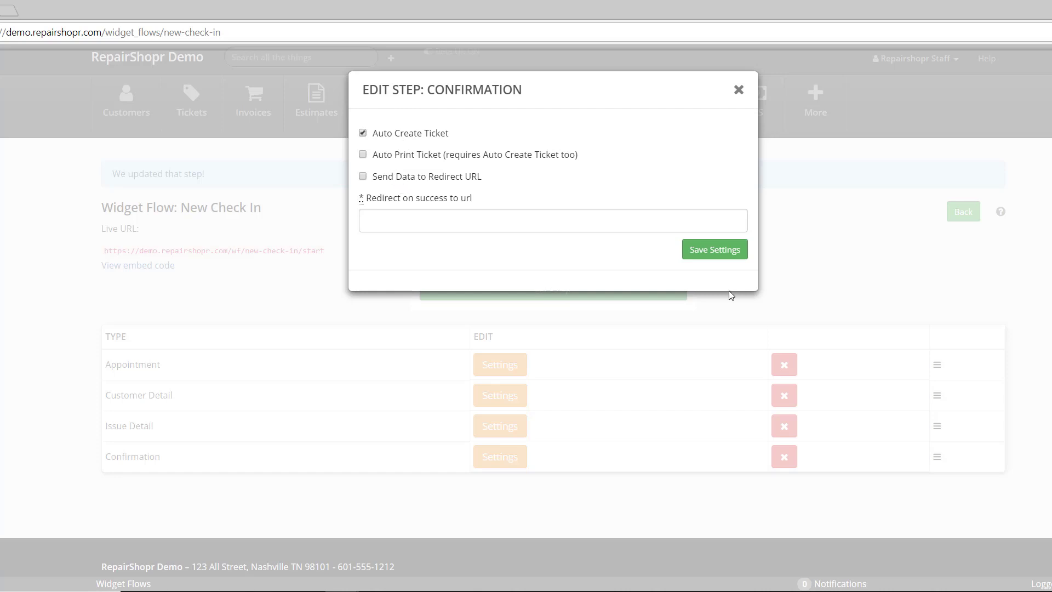
{"action": "left_click", "coordinate": [362, 421]}
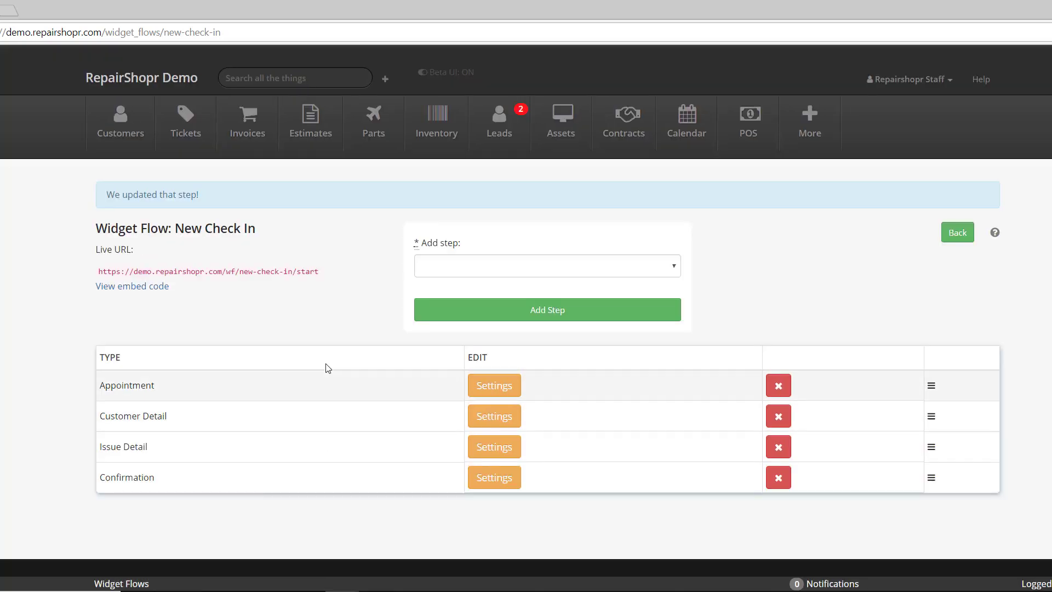
Open the New Check In live URL in a new tab and book the Friday 3:00 PM slot.
{"action": "triple_click", "coordinate": [177, 267]}
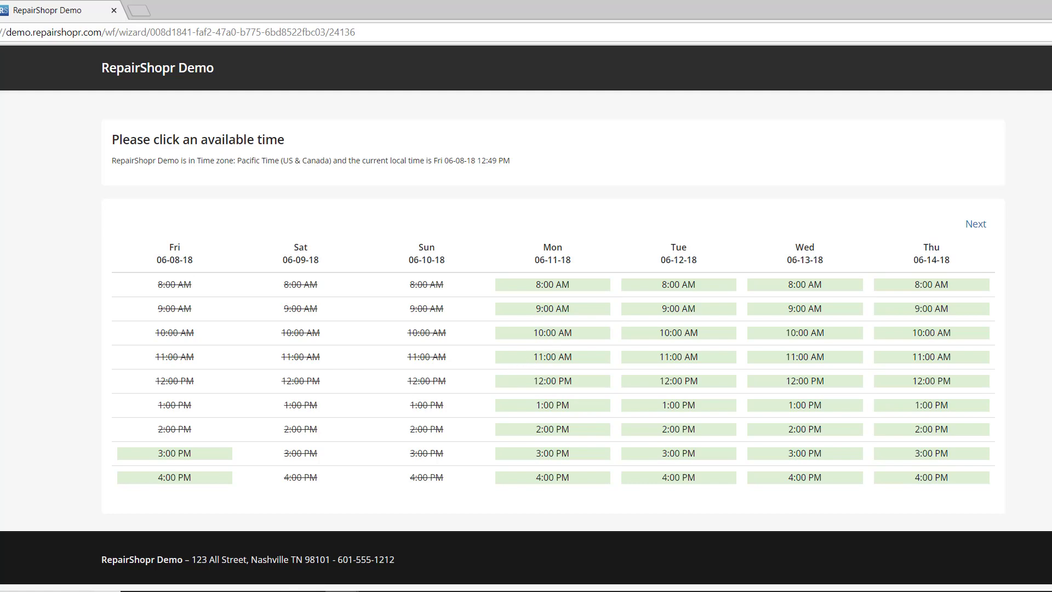
{"action": "key", "text": "ctrl+shift+Tab"}
{"action": "left_click", "coordinate": [98, 7]}
{"action": "left_click", "coordinate": [192, 453]}
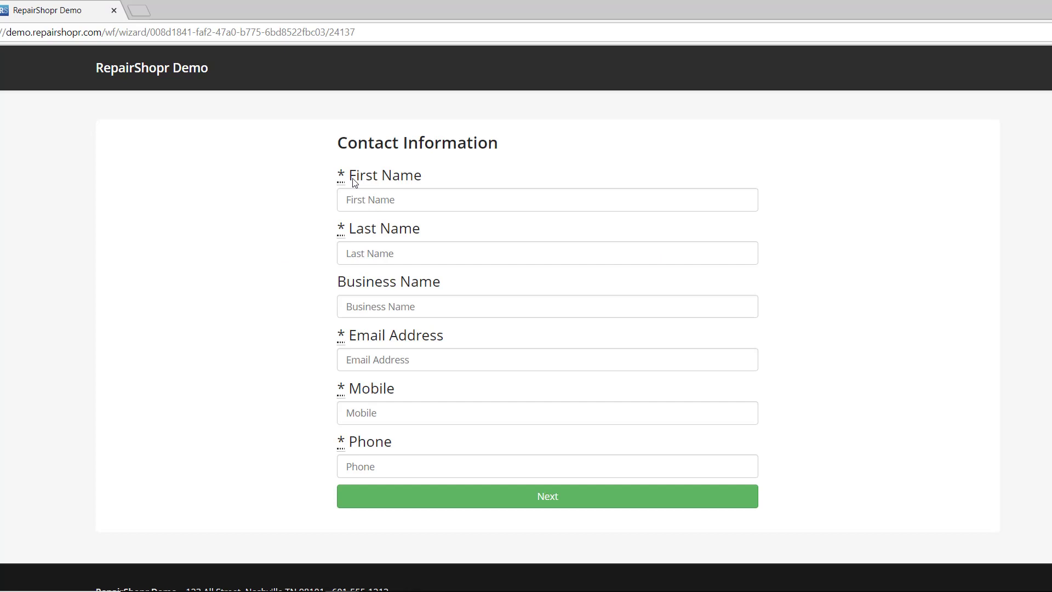
Enter the customer's first and last name, email, mobile and phone numbers, then continue.
{"action": "left_click", "coordinate": [375, 198]}
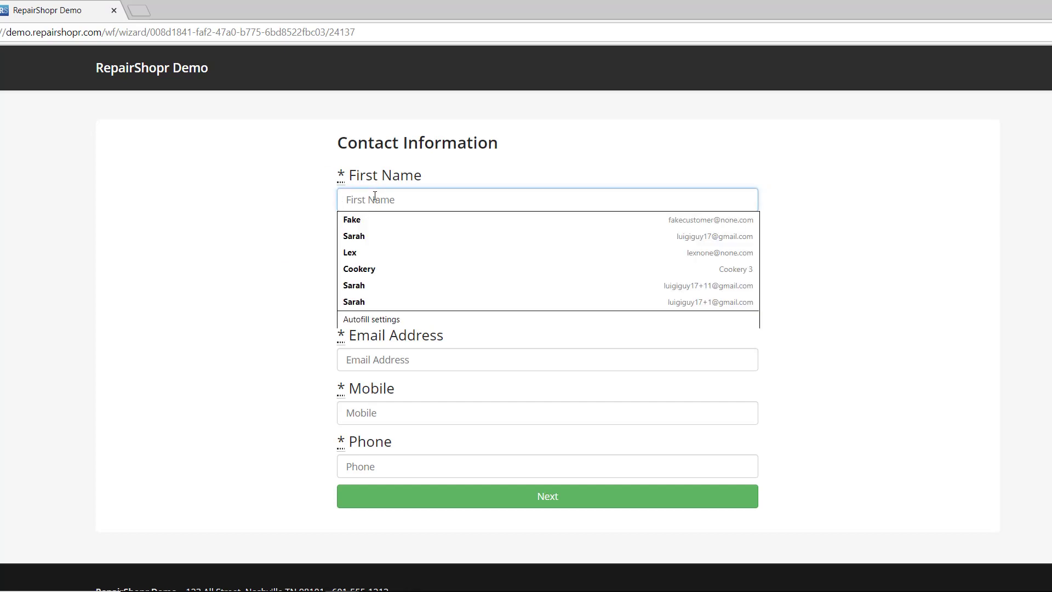
{"action": "key", "text": "Tab"}
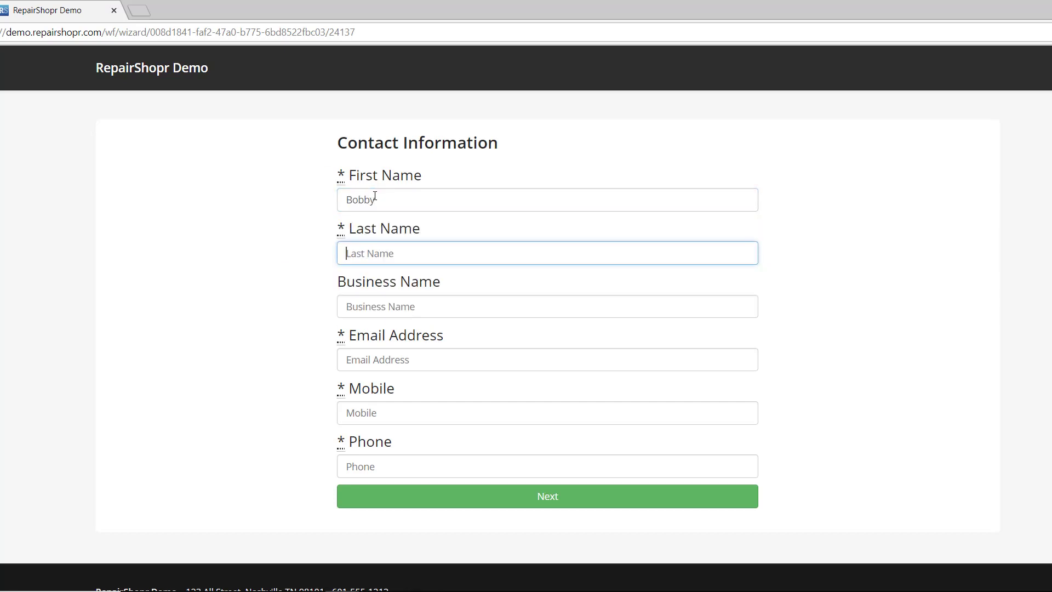
{"action": "key", "text": "Tab"}
{"action": "key", "text": "Tab"}
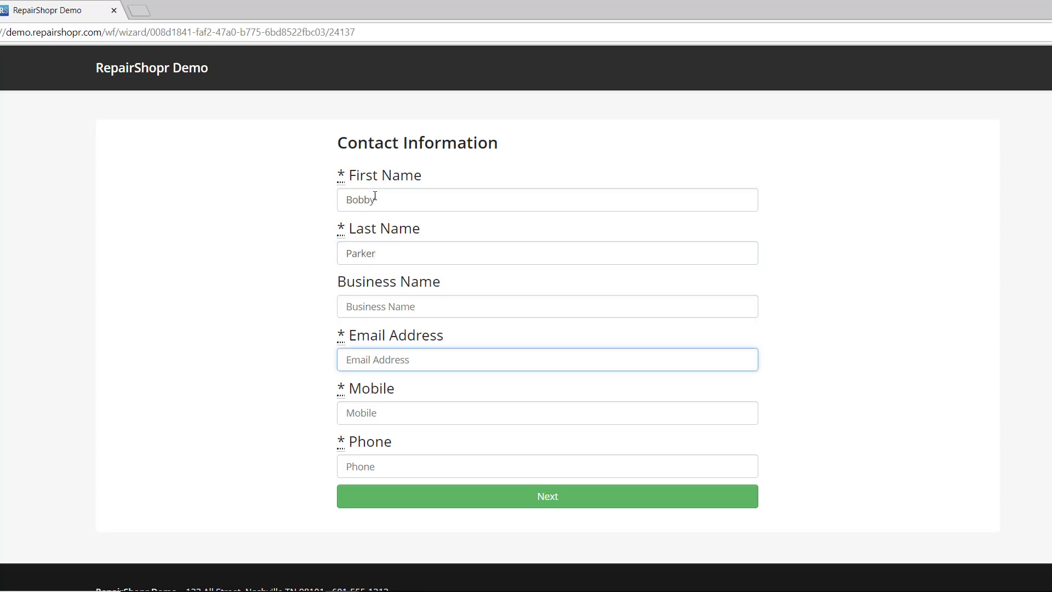
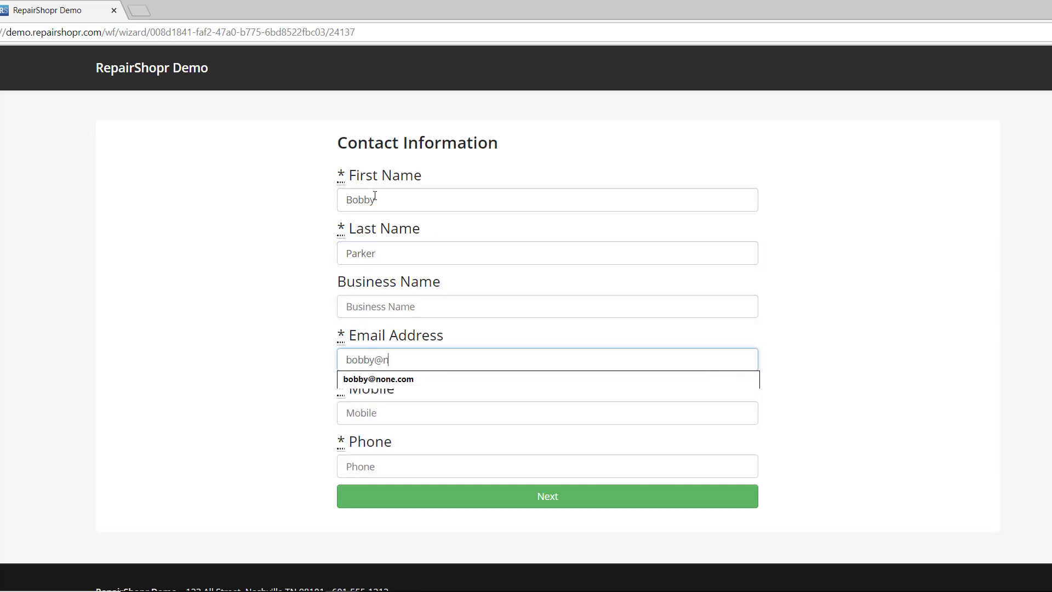
{"action": "key", "text": "Tab"}
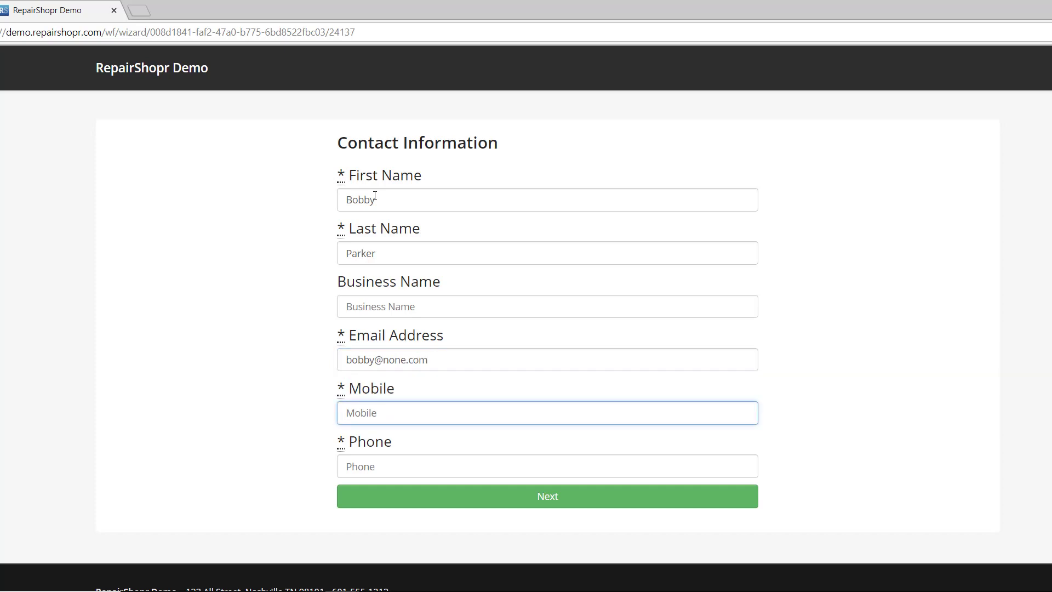
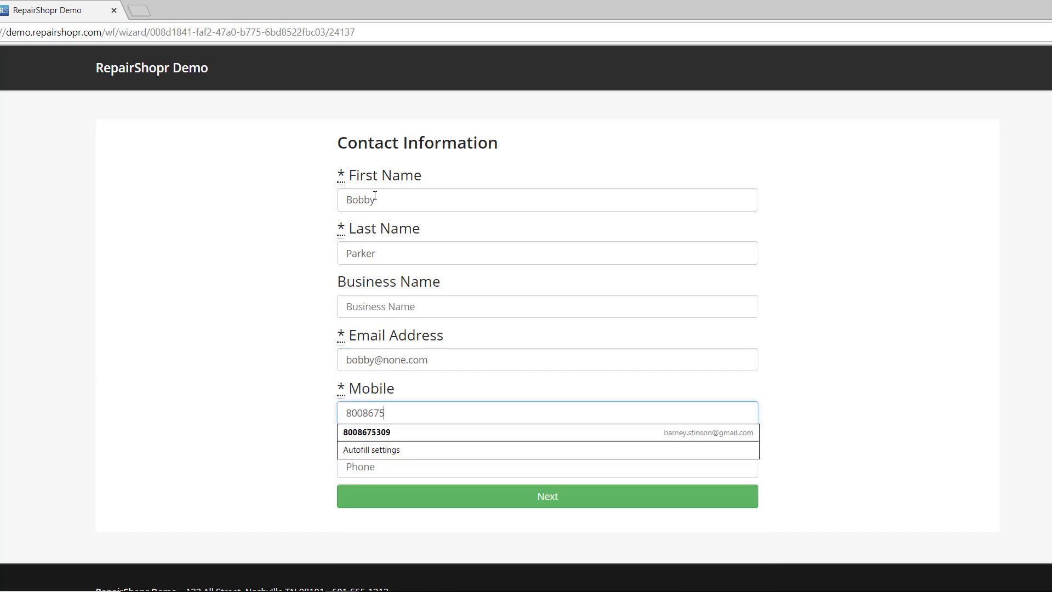
{"action": "key", "text": "Tab"}
{"action": "type", "text": "8008675"}
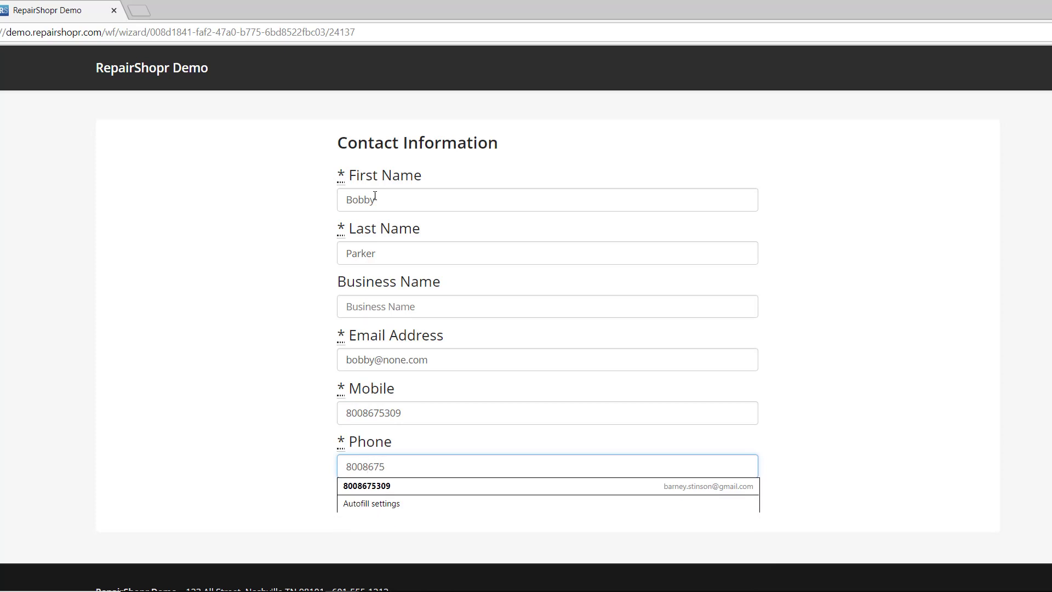
{"action": "type", "text": "44"}
{"action": "left_click", "coordinate": [388, 493]}
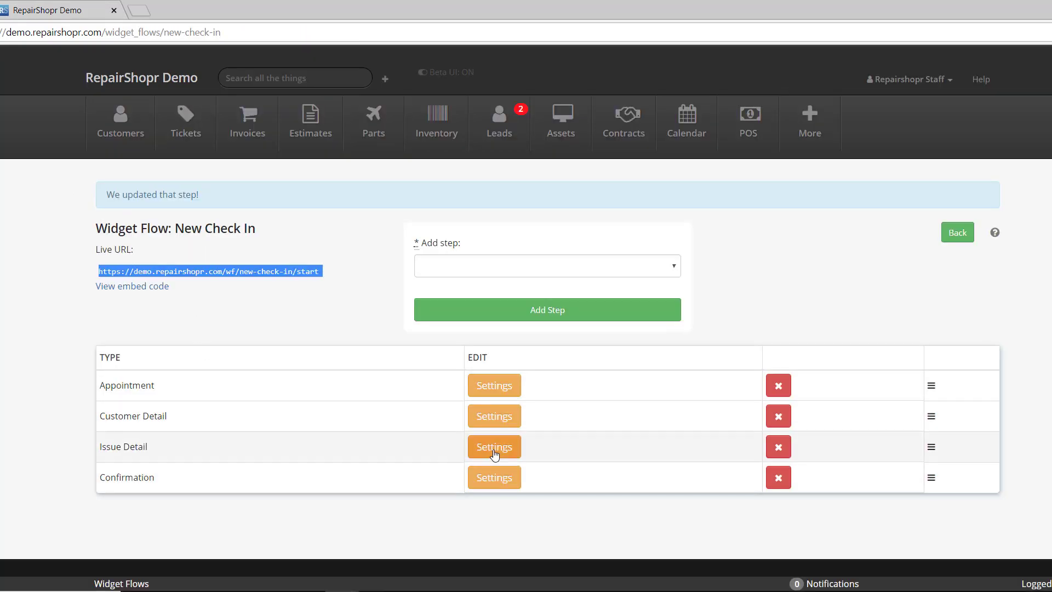
Choose Desktop Checkin as the Issue Detail step's ticket type, save, and return to the live form.
{"action": "left_click", "coordinate": [499, 446]}
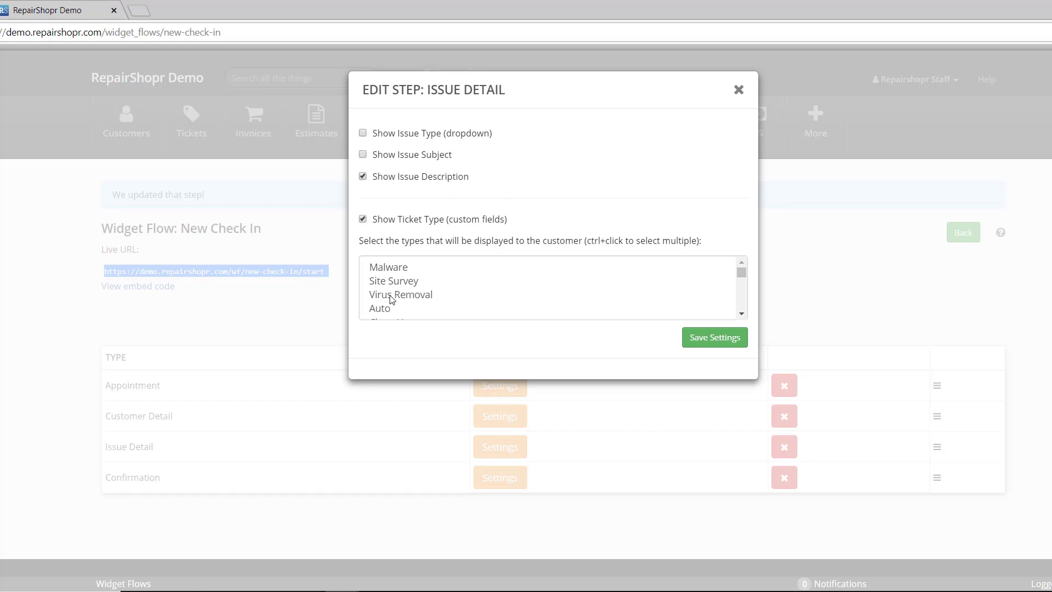
{"action": "scroll", "coordinate": [391, 296], "scroll_direction": "down", "scroll_amount": 5}
{"action": "scroll", "coordinate": [387, 296], "scroll_direction": "up", "scroll_amount": 3}
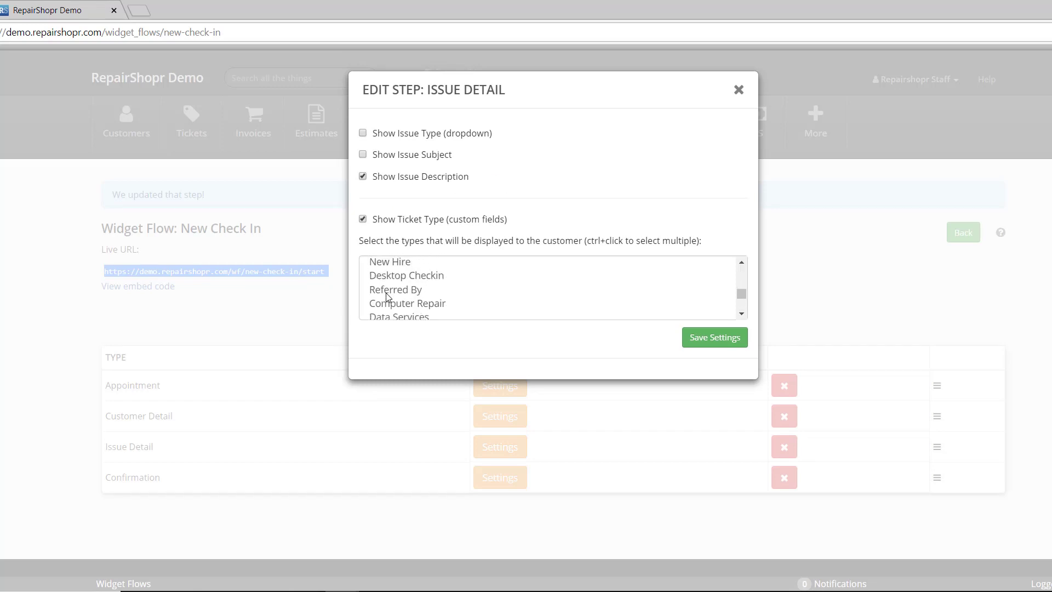
{"action": "scroll", "coordinate": [387, 296], "scroll_direction": "up", "scroll_amount": 1}
{"action": "scroll", "coordinate": [386, 298], "scroll_direction": "down", "scroll_amount": 3}
{"action": "scroll", "coordinate": [386, 301], "scroll_direction": "up", "scroll_amount": 3}
{"action": "left_click", "coordinate": [387, 281]}
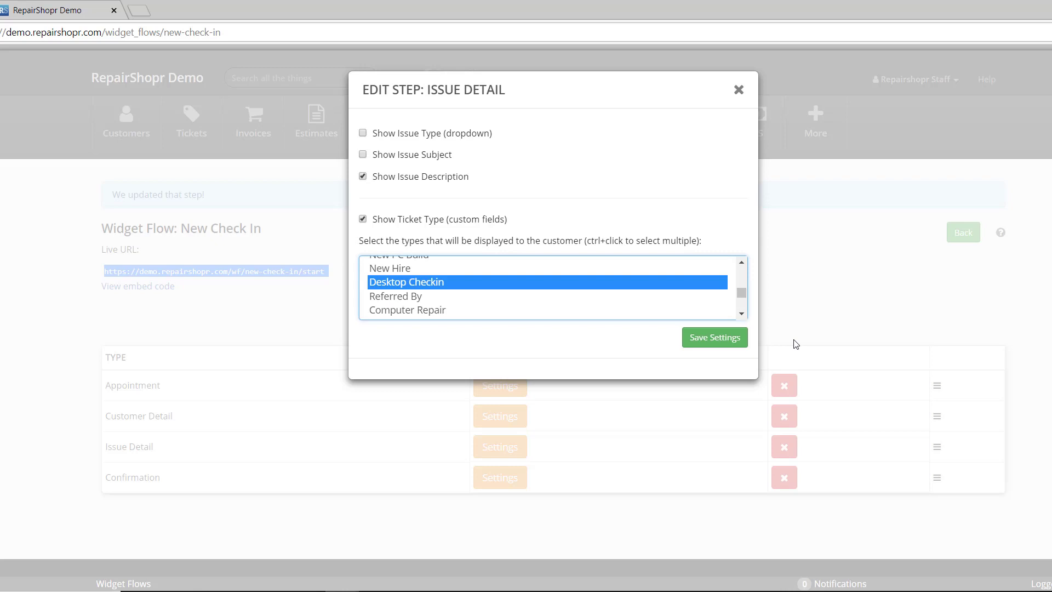
{"action": "left_click", "coordinate": [728, 342]}
{"action": "left_click", "coordinate": [39, 3]}
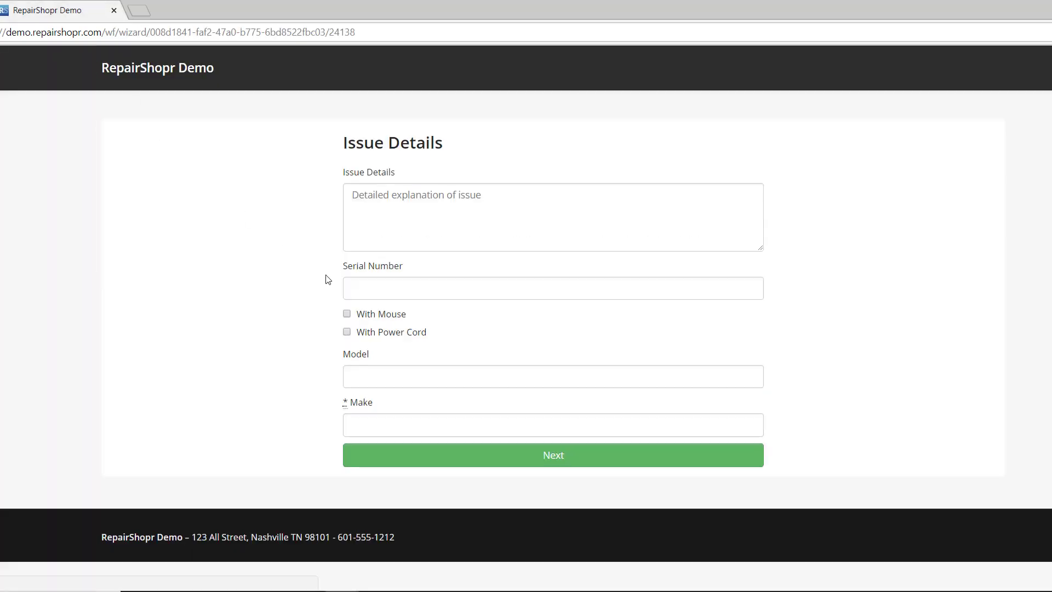
{"action": "left_click", "coordinate": [383, 225]}
{"action": "type", "text": "my "}
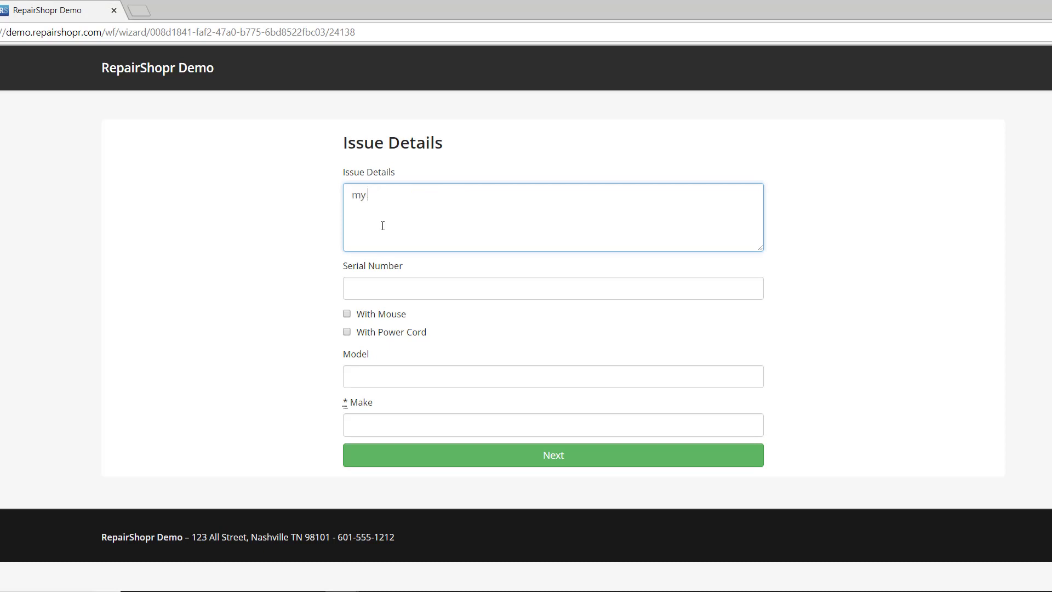
{"action": "type", "text": "computer is infected"}
{"action": "left_click", "coordinate": [373, 286]}
{"action": "type", "text": "4353453543"}
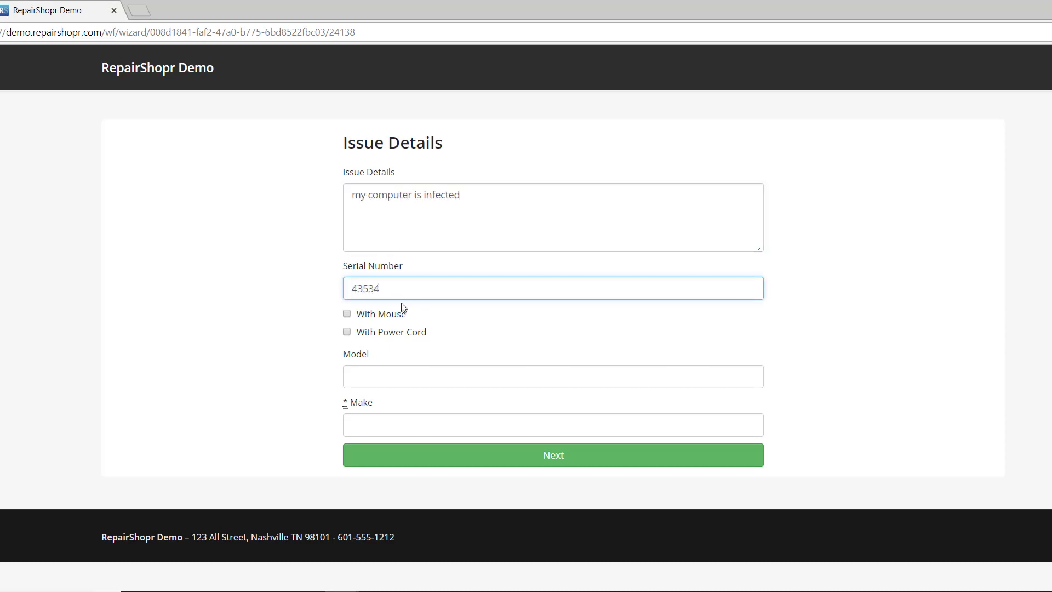
{"action": "left_click", "coordinate": [383, 314]}
{"action": "left_click", "coordinate": [396, 338]}
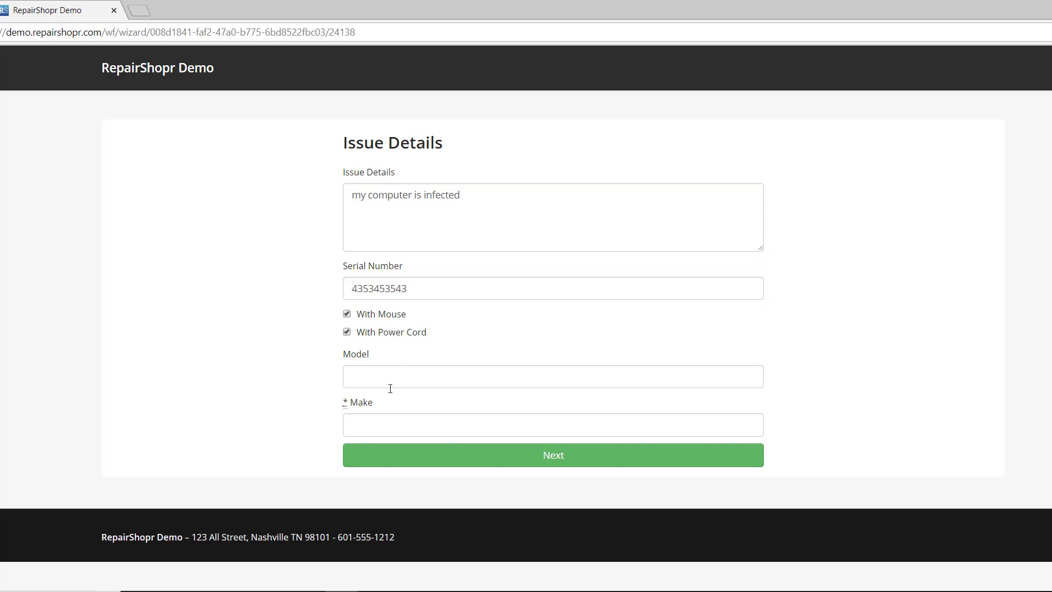
Enter model Thinkpad and make Lenovo, submit the issue details, and return to the flow page.
{"action": "left_click", "coordinate": [390, 381]}
{"action": "type", "text": "Dell"}
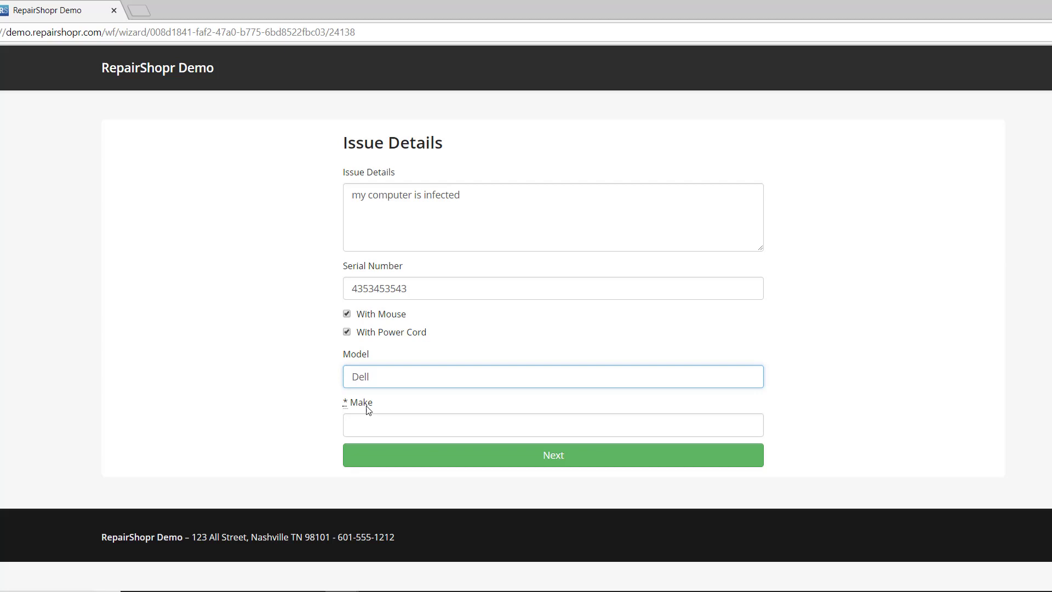
{"action": "left_click", "coordinate": [378, 425]}
{"action": "key", "text": "shift+Tab"}
{"action": "type", "text": "Thinkpad"}
{"action": "left_click", "coordinate": [361, 428]}
{"action": "type", "text": "Lenovo"}
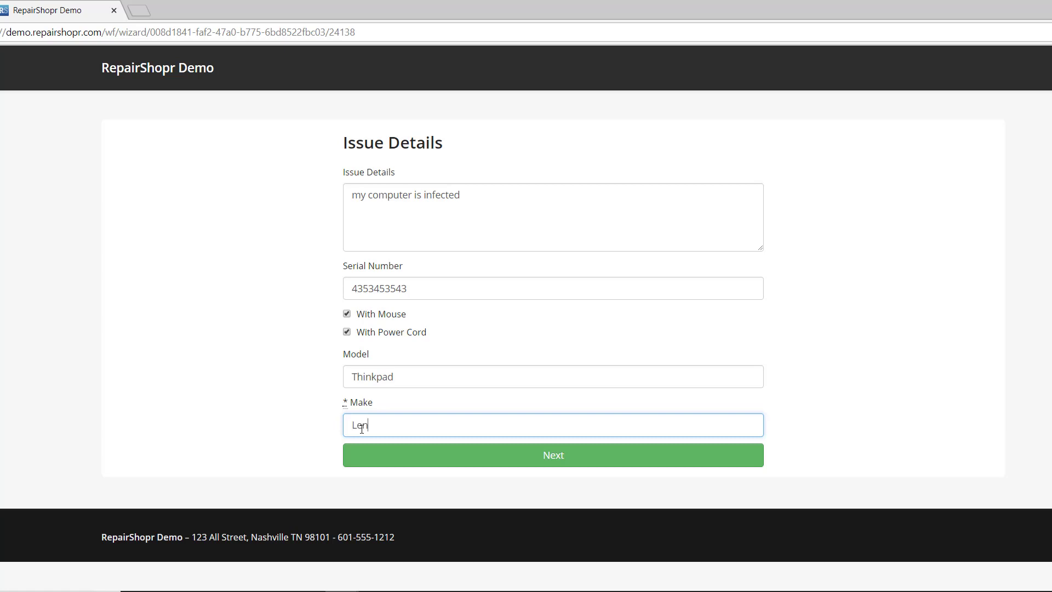
{"action": "left_click", "coordinate": [365, 465]}
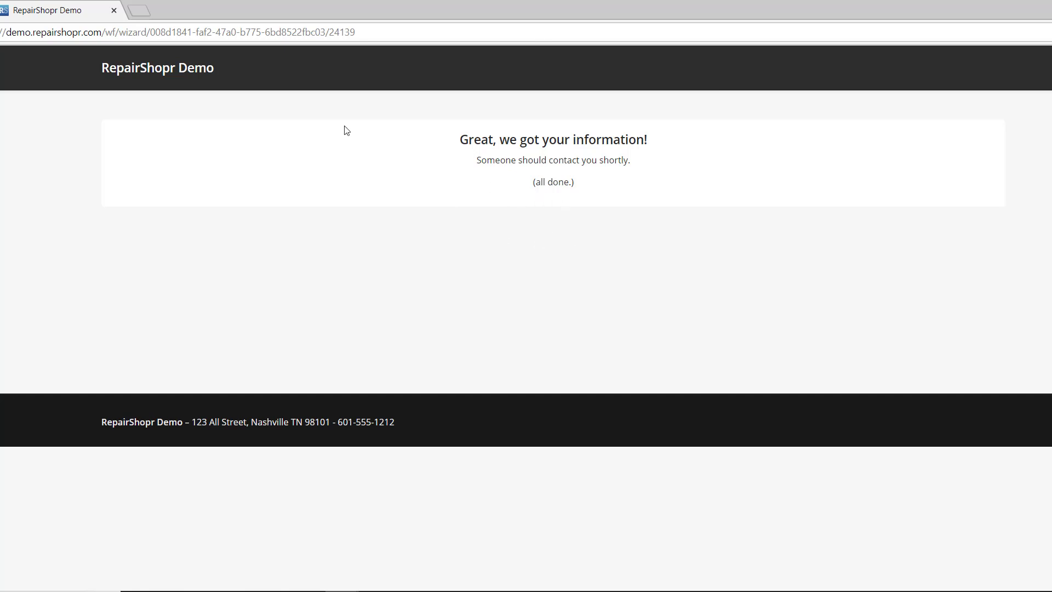
{"action": "left_click", "coordinate": [134, 70]}
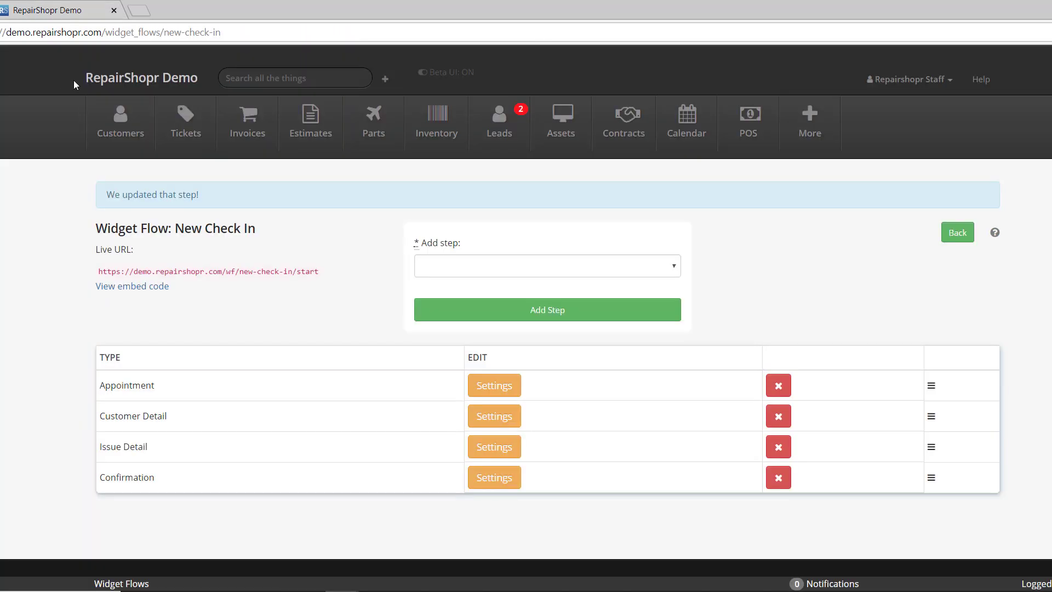
Open Tickets and Leads in new tabs, sort tickets by Last Updated, and open the newest ticket 8182.
{"action": "right_click", "coordinate": [169, 116]}
{"action": "left_click", "coordinate": [200, 125]}
{"action": "key", "text": "ctrl+Tab"}
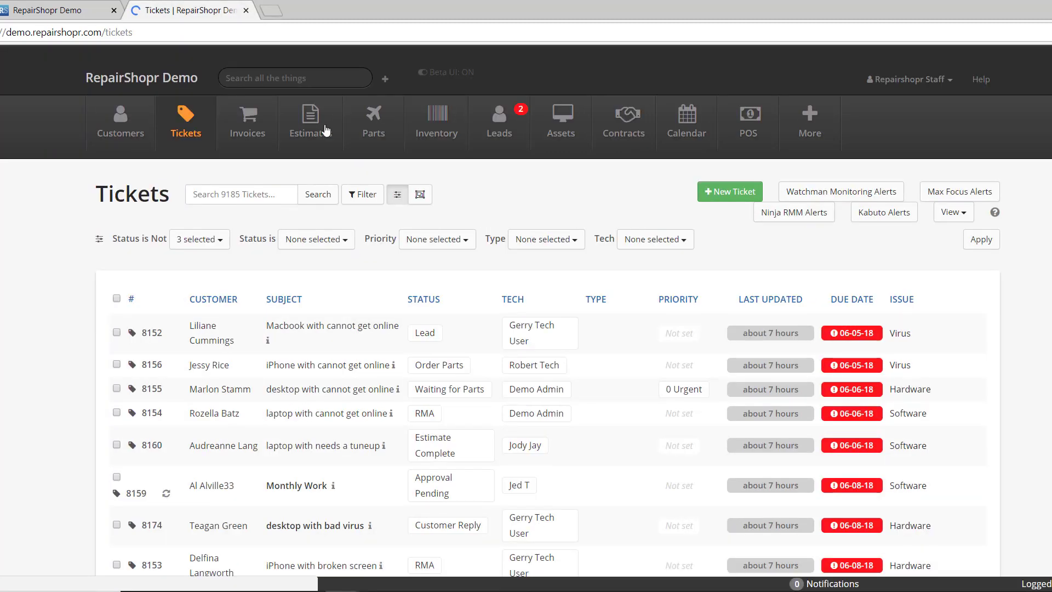
{"action": "right_click", "coordinate": [498, 123]}
{"action": "left_click", "coordinate": [529, 132]}
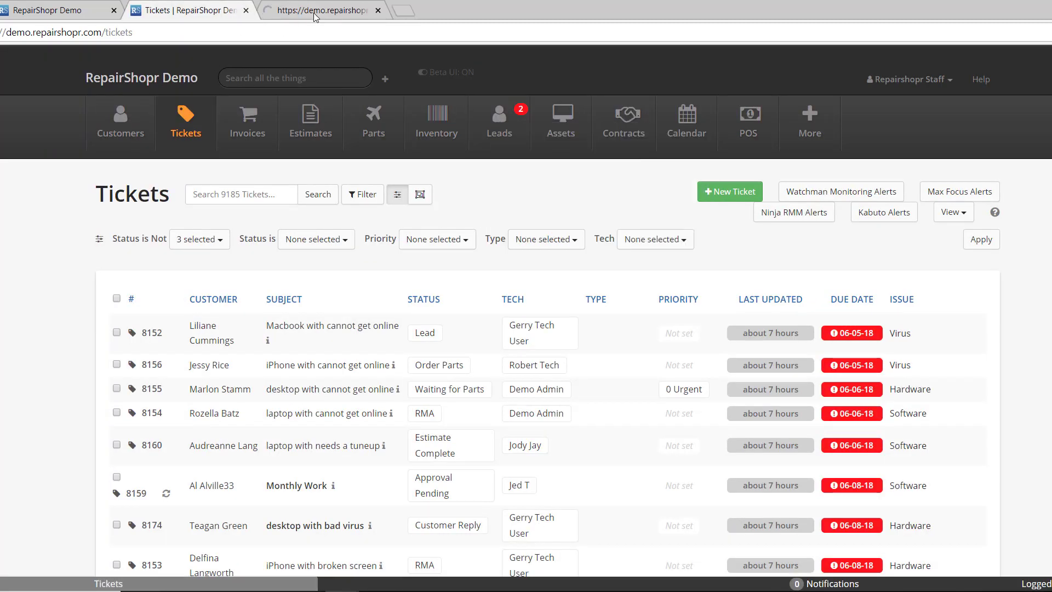
{"action": "left_click", "coordinate": [313, 12]}
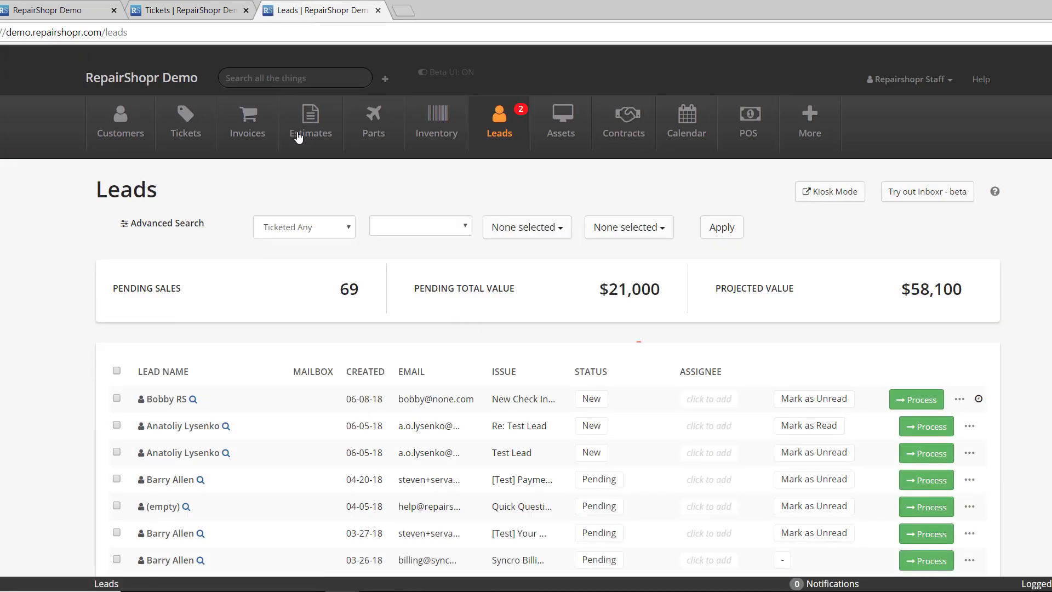
{"action": "left_click", "coordinate": [164, 10]}
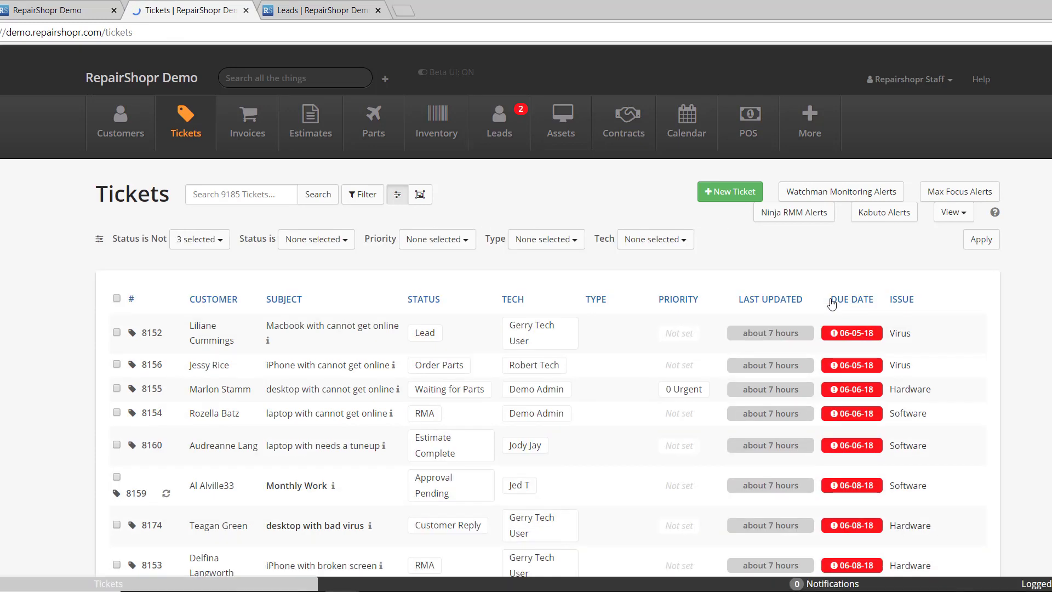
{"action": "left_click", "coordinate": [776, 303]}
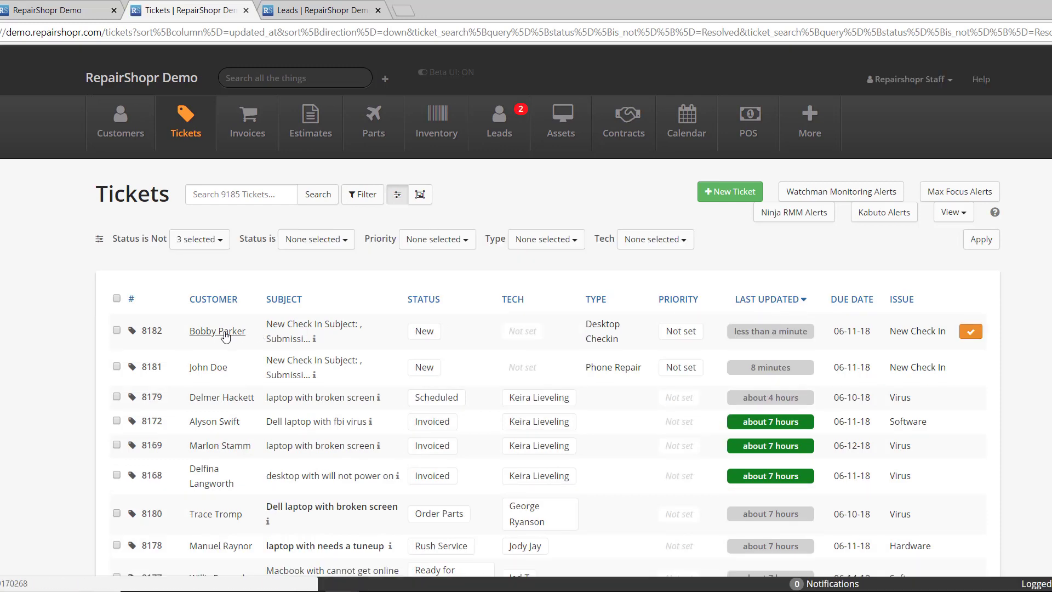
{"action": "left_click", "coordinate": [207, 336]}
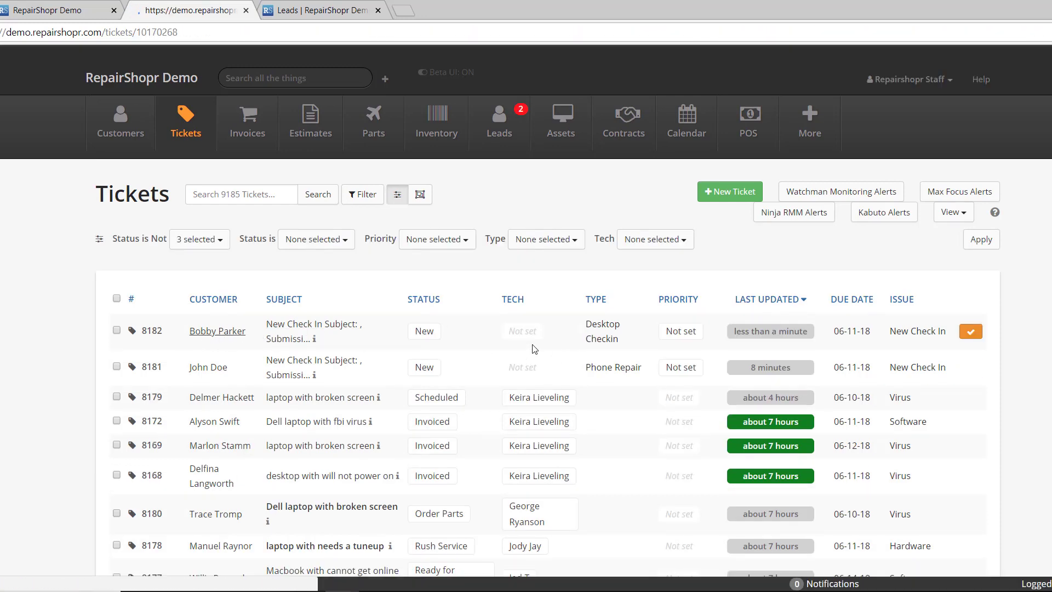
Verify ticket 8182 shows 'my computer is infected' and Lenovo Thinkpad, serial, mouse and power-cord custom fields.
{"action": "scroll", "coordinate": [445, 330], "scroll_direction": "down", "scroll_amount": 3}
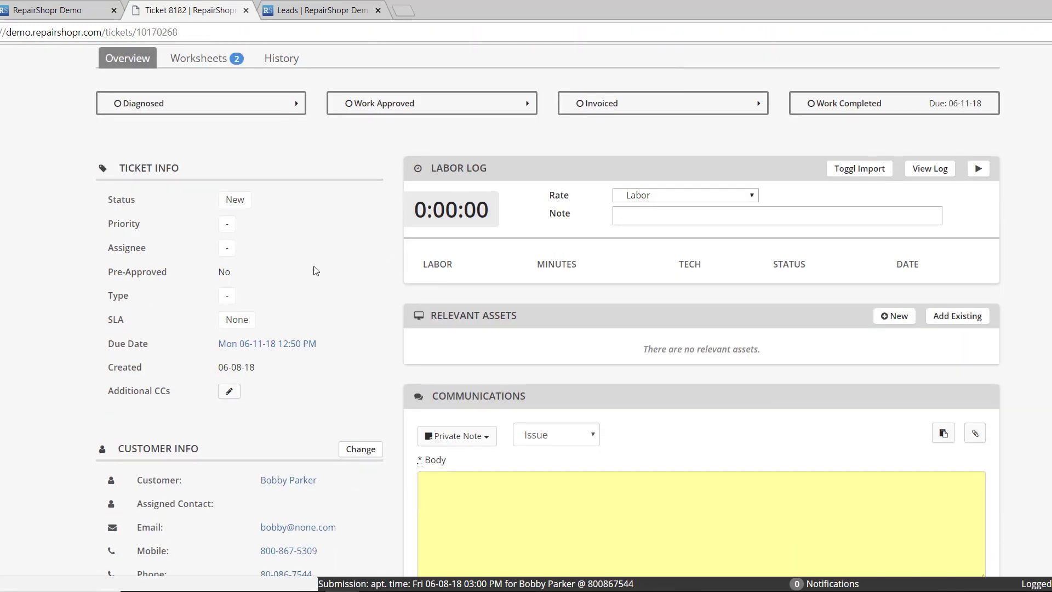
{"action": "scroll", "coordinate": [357, 277], "scroll_direction": "down", "scroll_amount": 7}
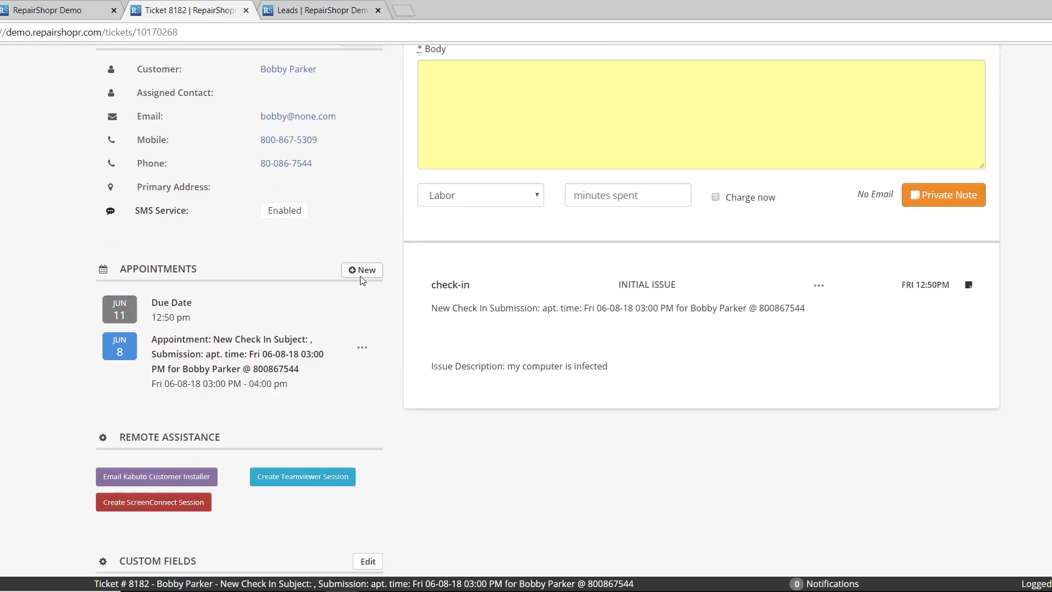
{"action": "left_click_drag", "start_coordinate": [442, 366], "coordinate": [613, 381]}
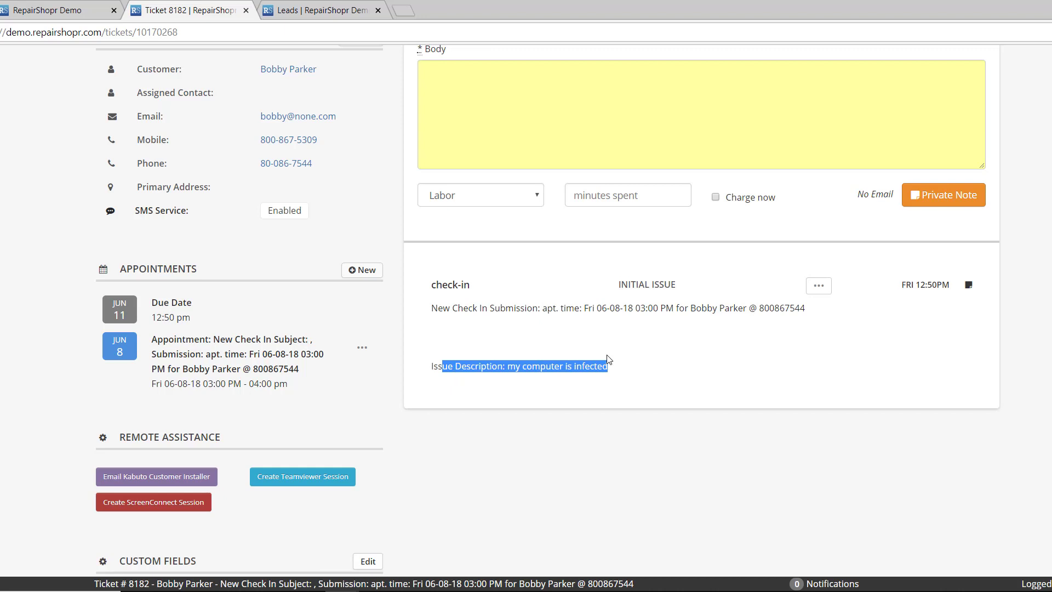
{"action": "scroll", "coordinate": [602, 355], "scroll_direction": "down", "scroll_amount": 5}
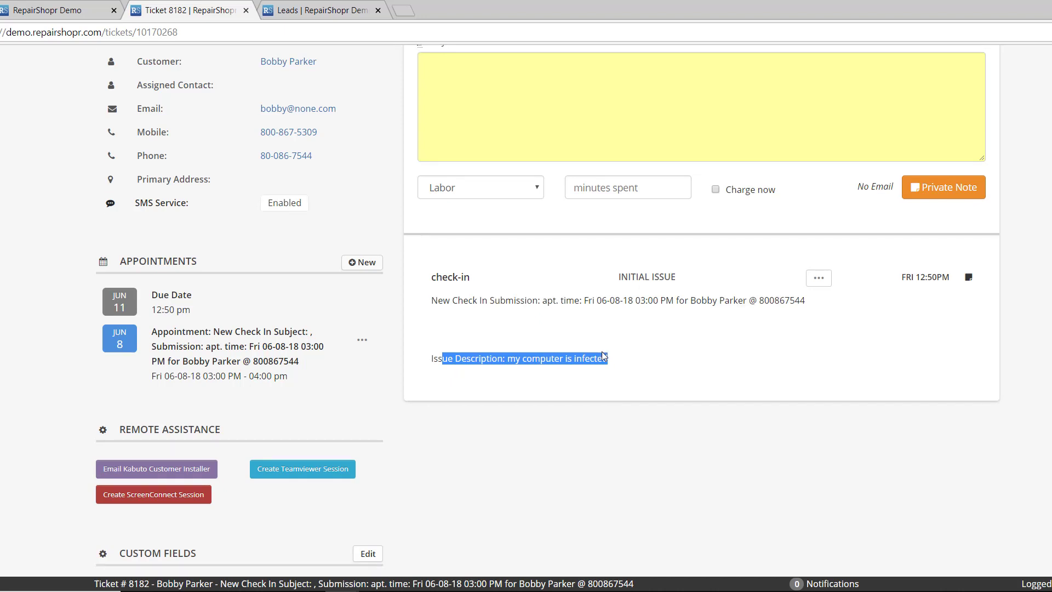
{"action": "left_click_drag", "start_coordinate": [92, 317], "coordinate": [401, 430]}
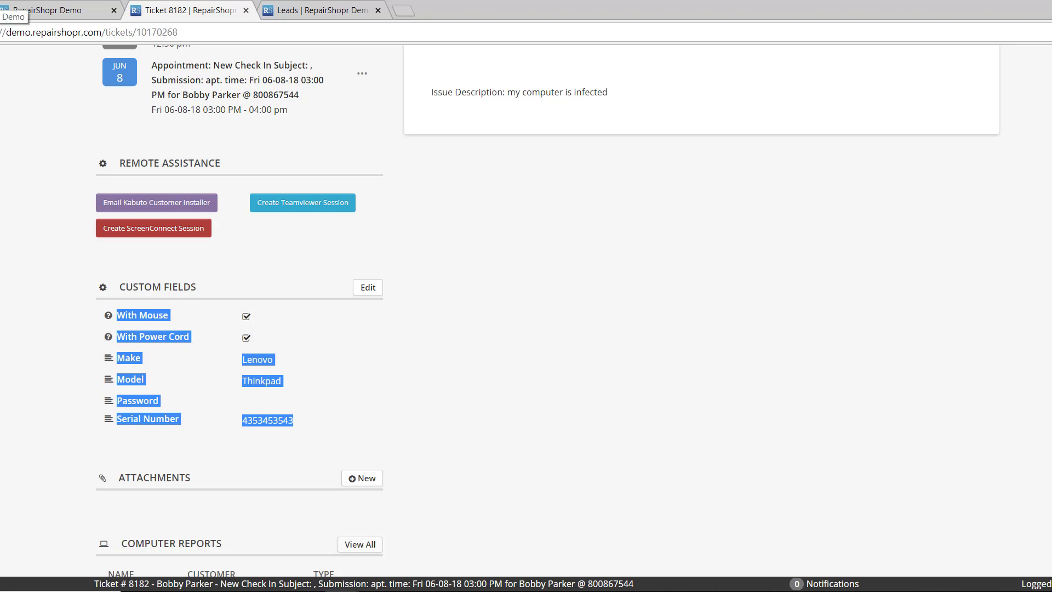
Switch back to the first browser tab showing the Widget Flow: New Check In page.
{"action": "left_click", "coordinate": [17, 10]}
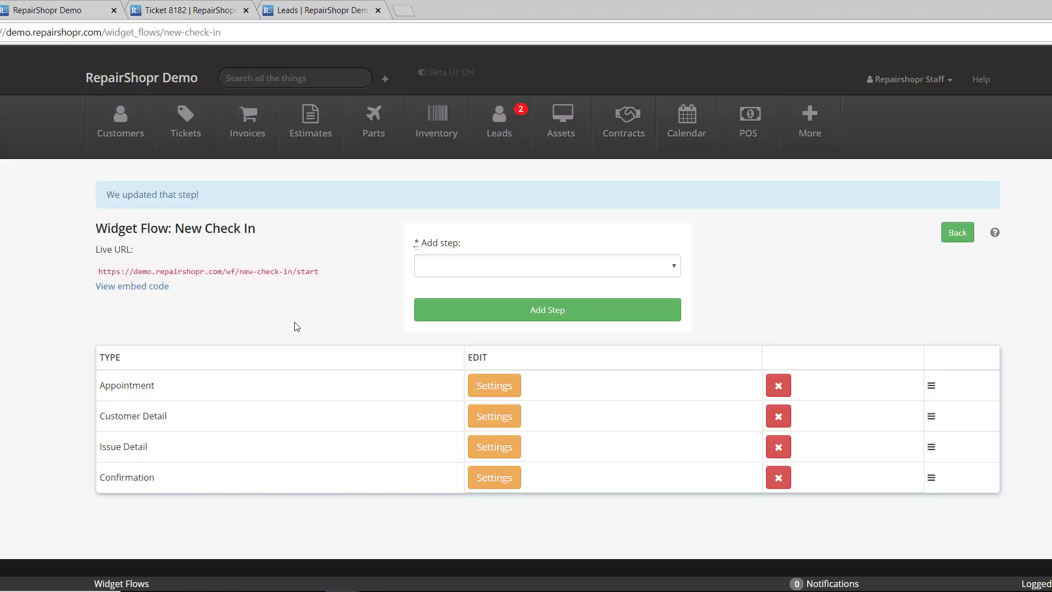